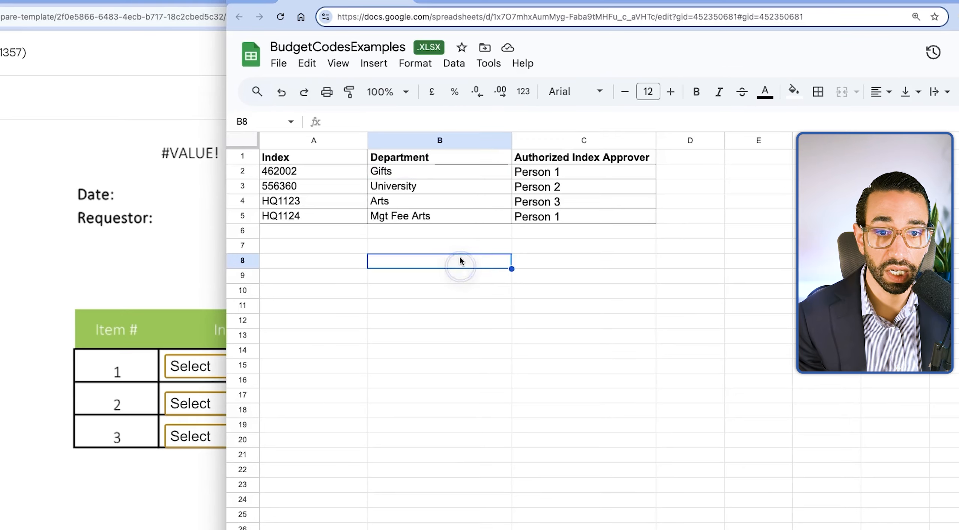
Examine which authorized index approver belongs to each department: Gifts, University, Arts and Mgt Fee Arts.
{"action": "left_click", "coordinate": [415, 176]}
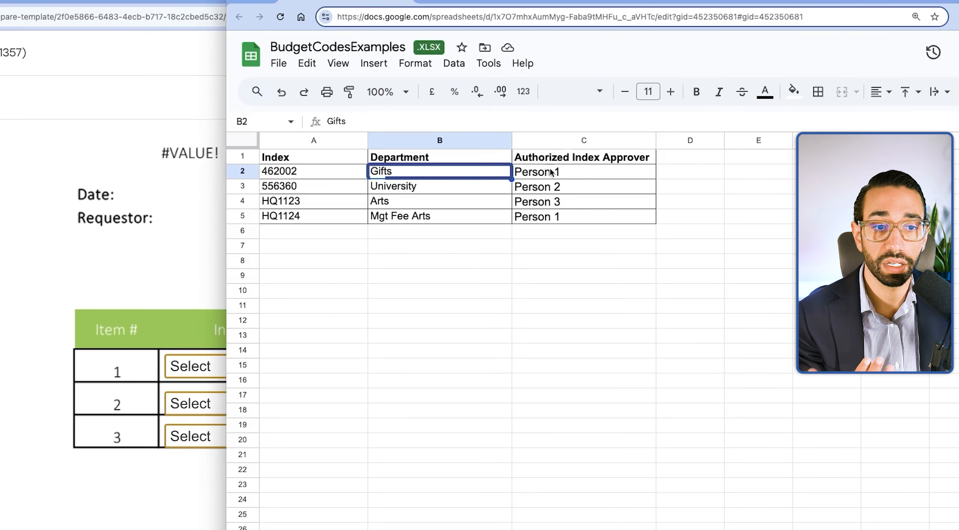
{"action": "left_click", "coordinate": [572, 174]}
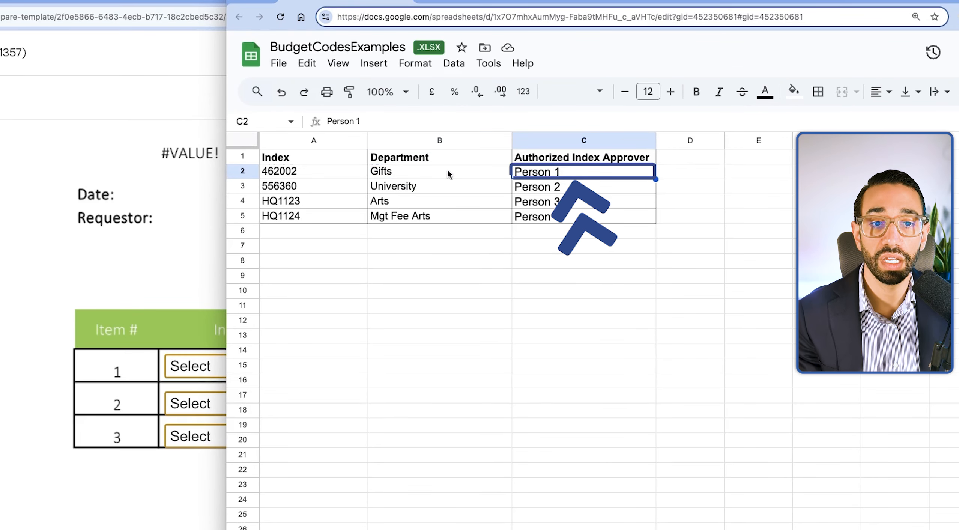
{"action": "left_click", "coordinate": [409, 191]}
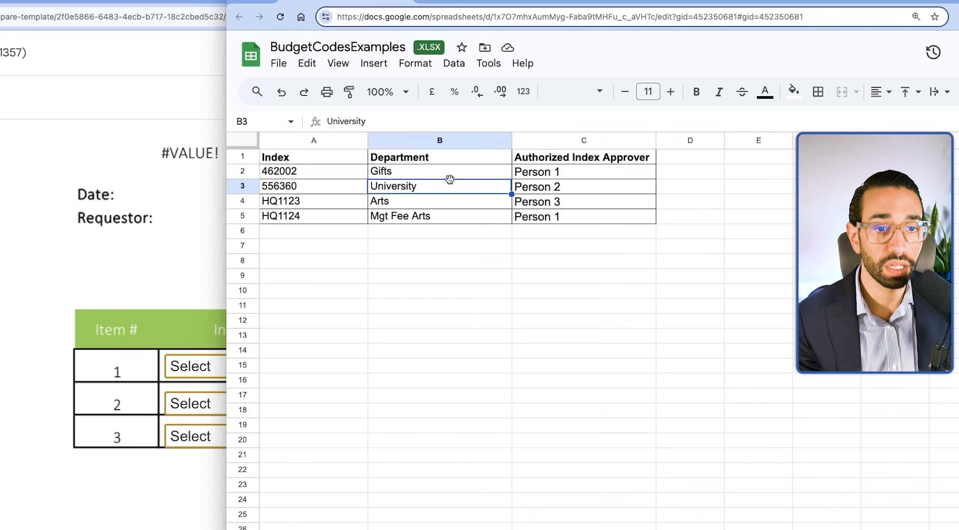
{"action": "left_click", "coordinate": [578, 189]}
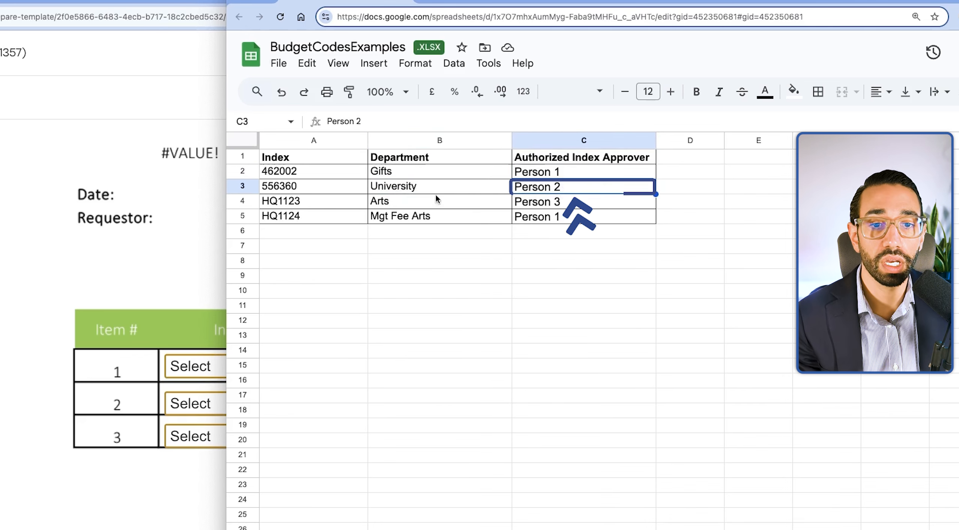
{"action": "left_click", "coordinate": [415, 203]}
{"action": "left_click", "coordinate": [573, 201]}
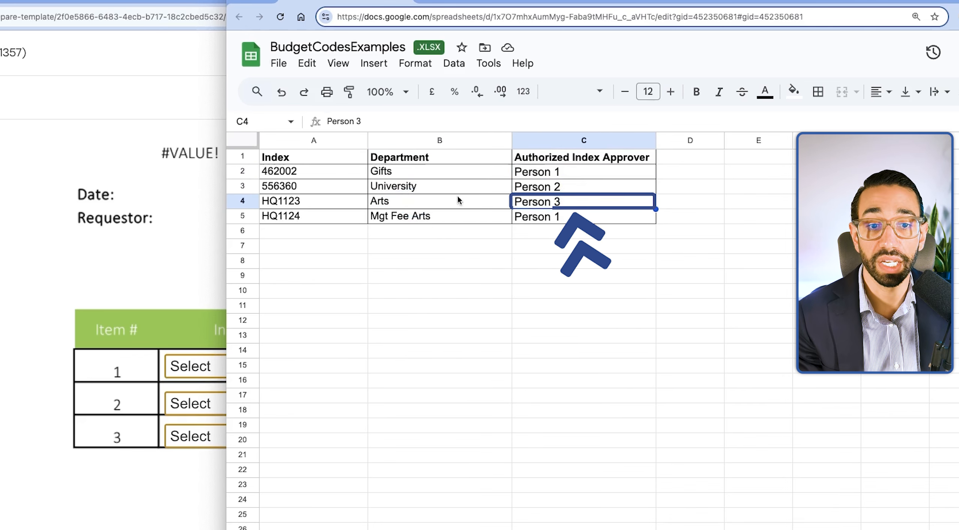
{"action": "left_click", "coordinate": [398, 221]}
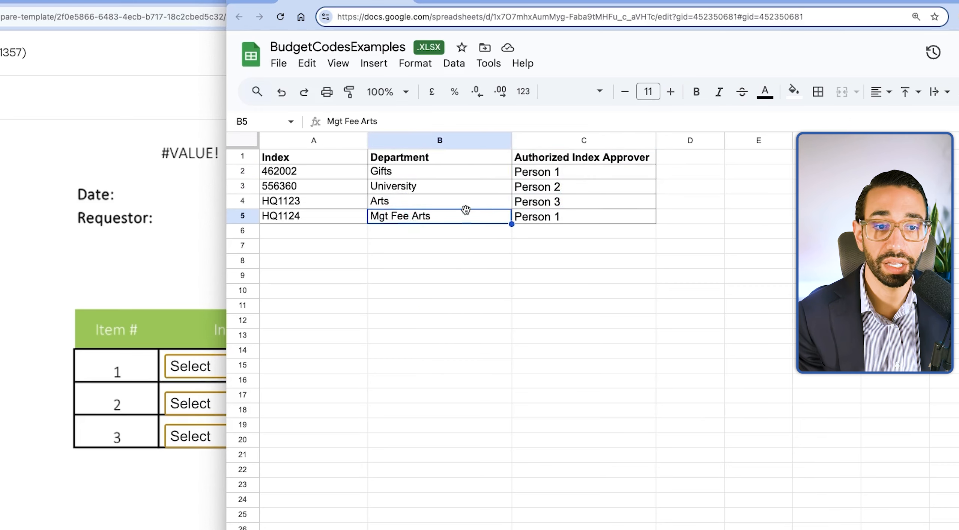
{"action": "left_click", "coordinate": [557, 218]}
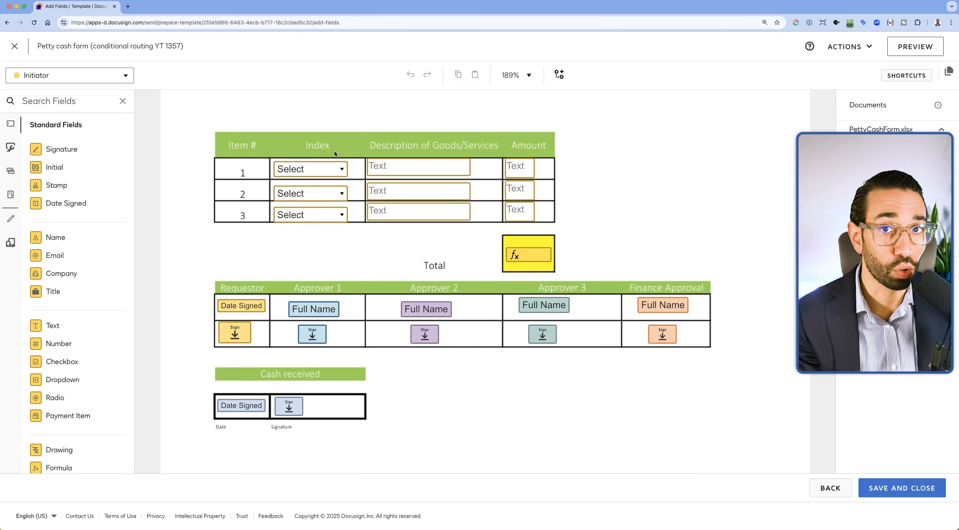
Try the item 1 Index dropdown by choosing Gifts, and reset it to the -- Select -- option.
{"action": "left_click", "coordinate": [319, 168]}
{"action": "left_click", "coordinate": [315, 168]}
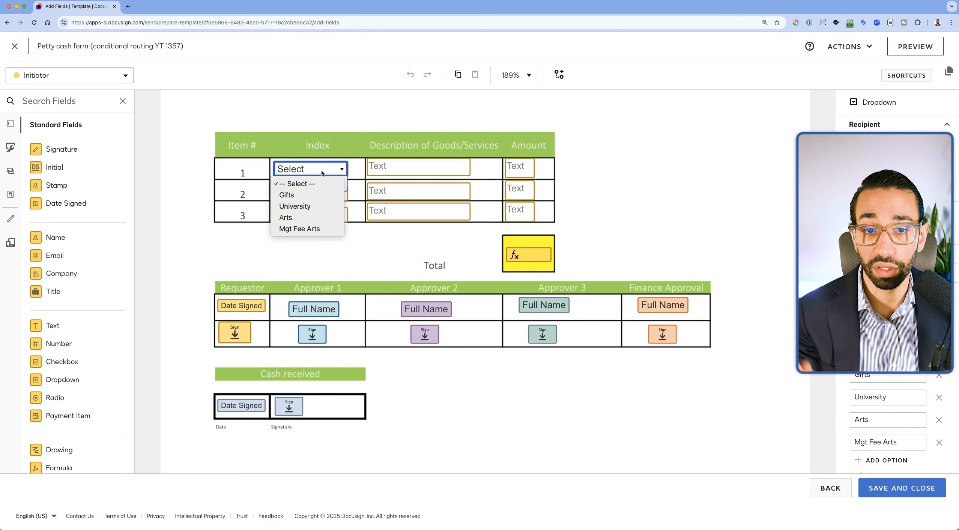
{"action": "left_click", "coordinate": [296, 195]}
{"action": "left_click", "coordinate": [360, 170]}
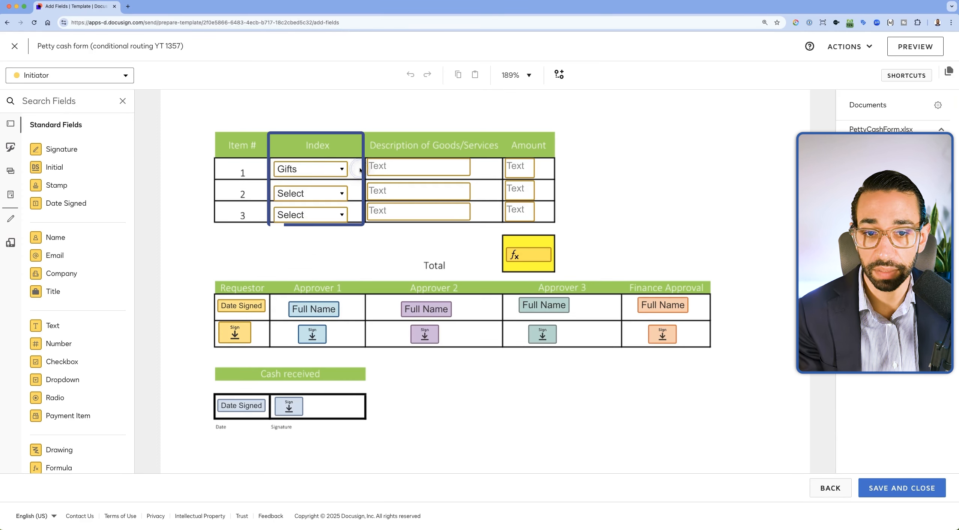
{"action": "left_click", "coordinate": [399, 168]}
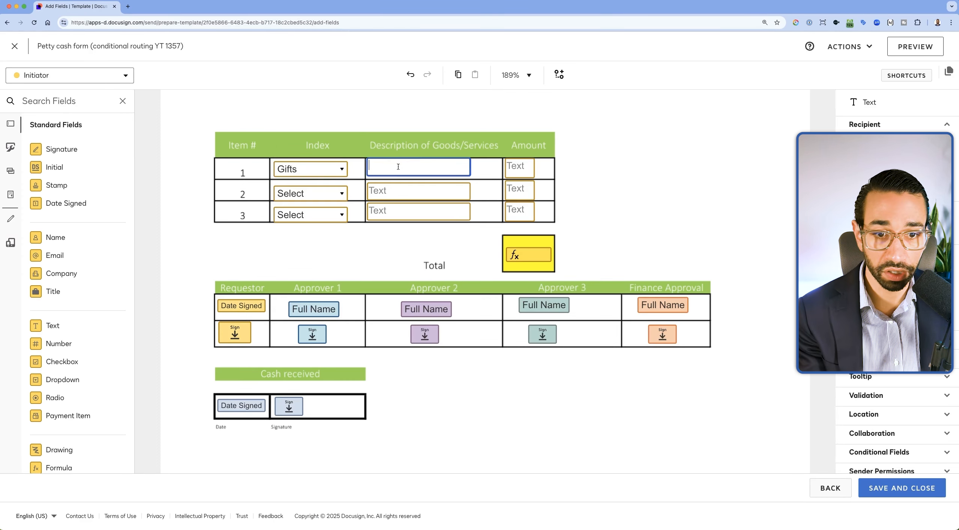
{"action": "left_click", "coordinate": [332, 177]}
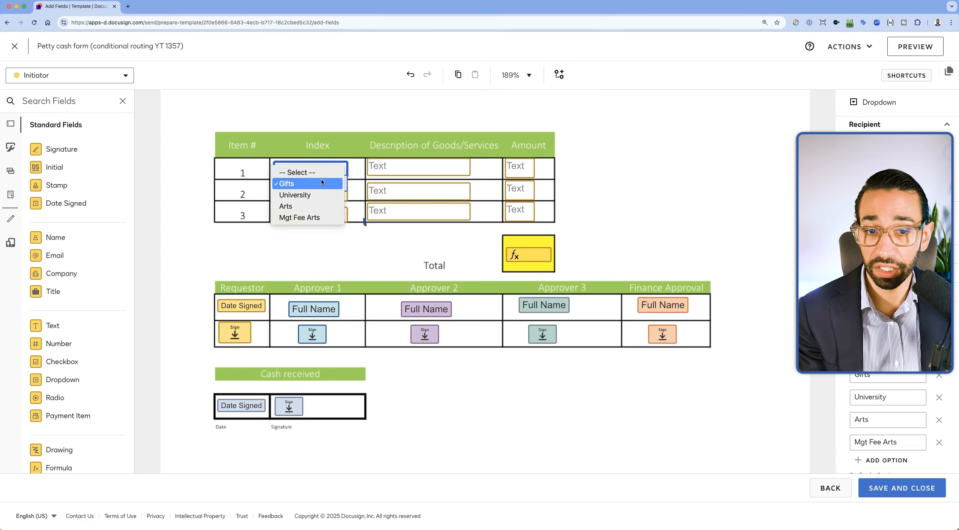
{"action": "left_click", "coordinate": [323, 172]}
{"action": "left_click", "coordinate": [322, 172]}
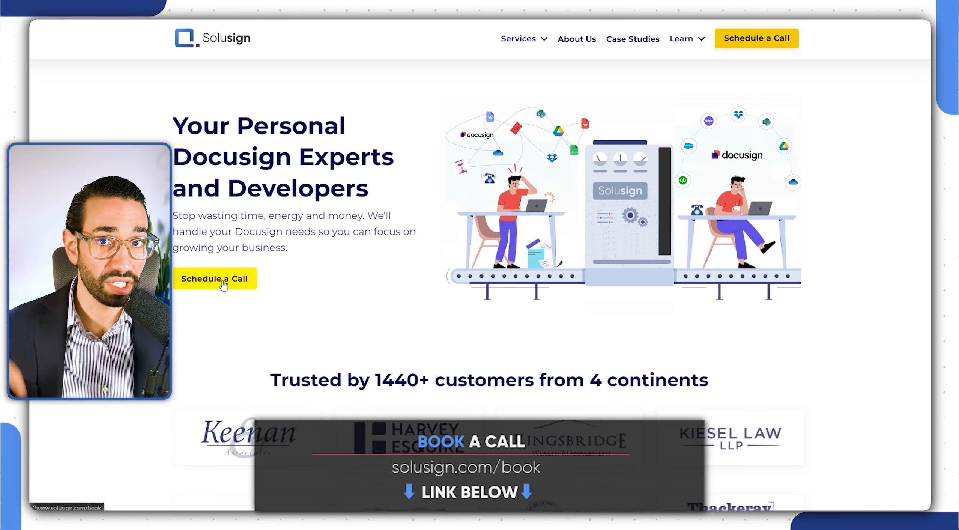
{"action": "left_click", "coordinate": [222, 280]}
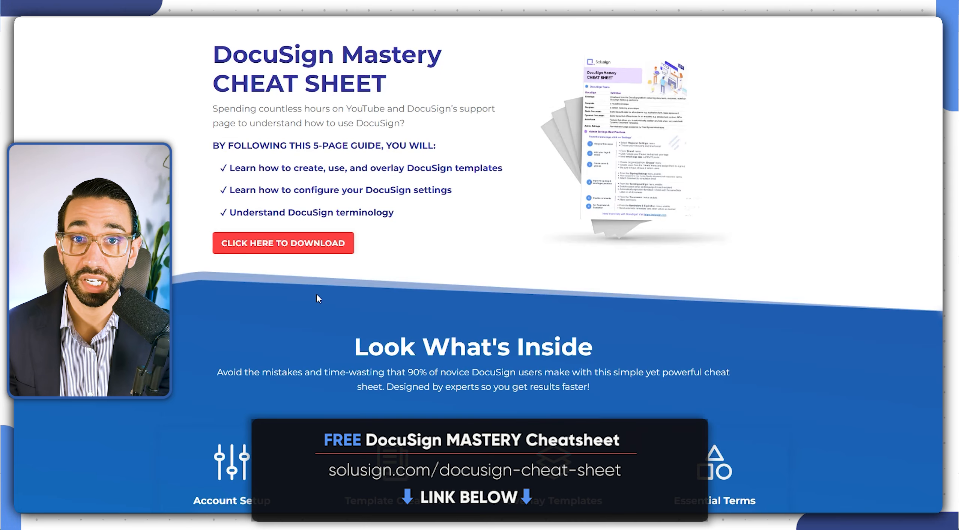
{"action": "left_click", "coordinate": [307, 246]}
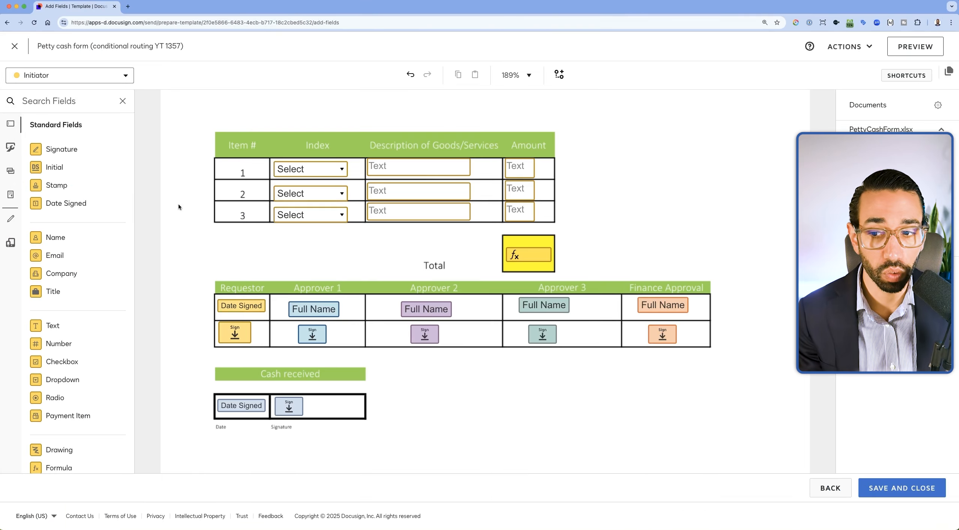
Go back to the template's setup page and review its name, its document and the Initiator recipient's details.
{"action": "scroll", "coordinate": [178, 207], "scroll_direction": "up", "scroll_amount": 3}
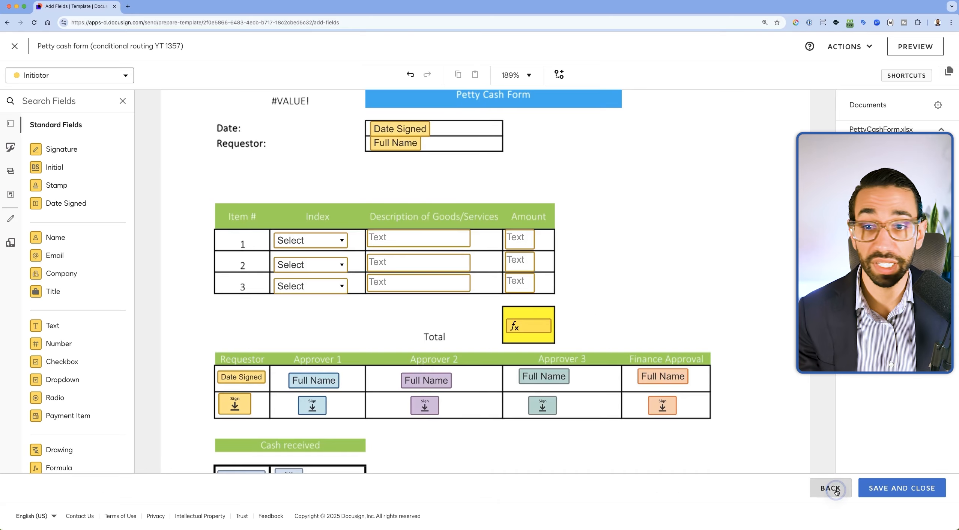
{"action": "left_click", "coordinate": [831, 488]}
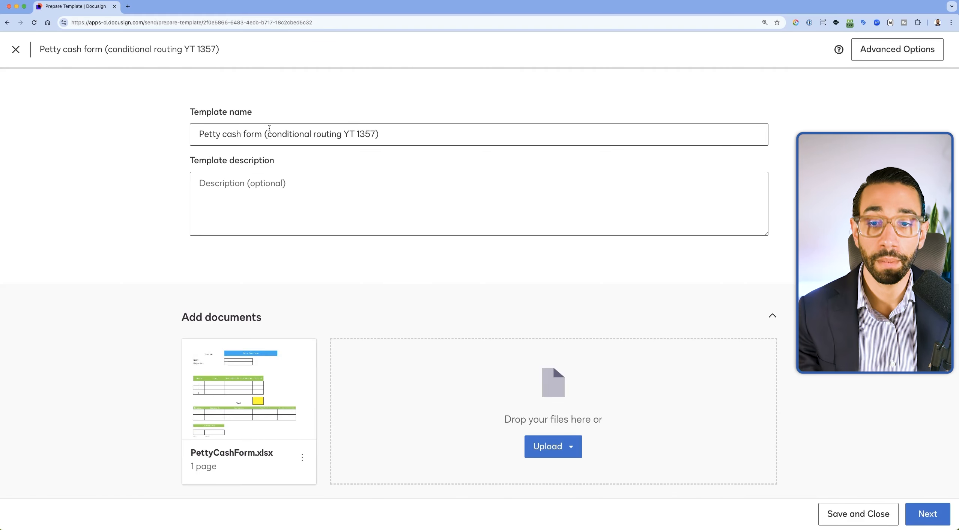
{"action": "scroll", "coordinate": [289, 199], "scroll_direction": "down", "scroll_amount": 3}
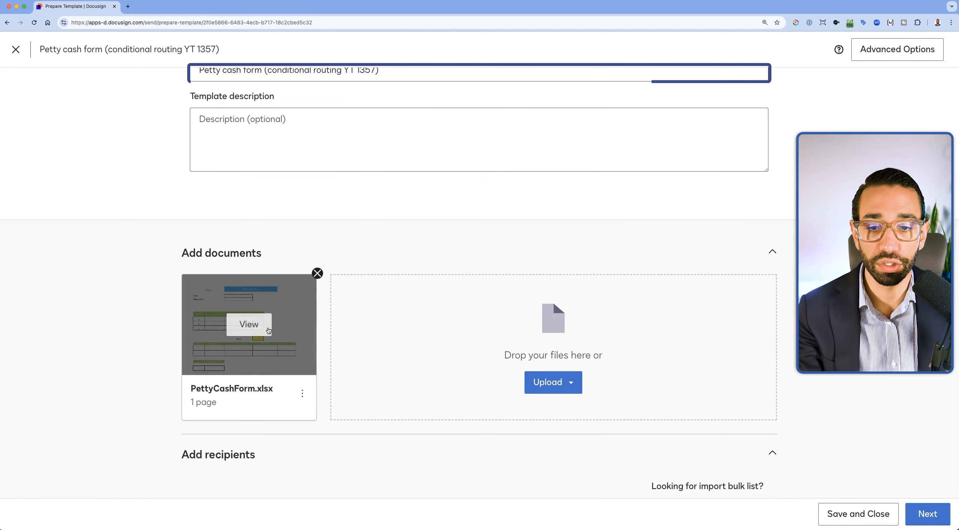
{"action": "scroll", "coordinate": [361, 316], "scroll_direction": "down", "scroll_amount": 8}
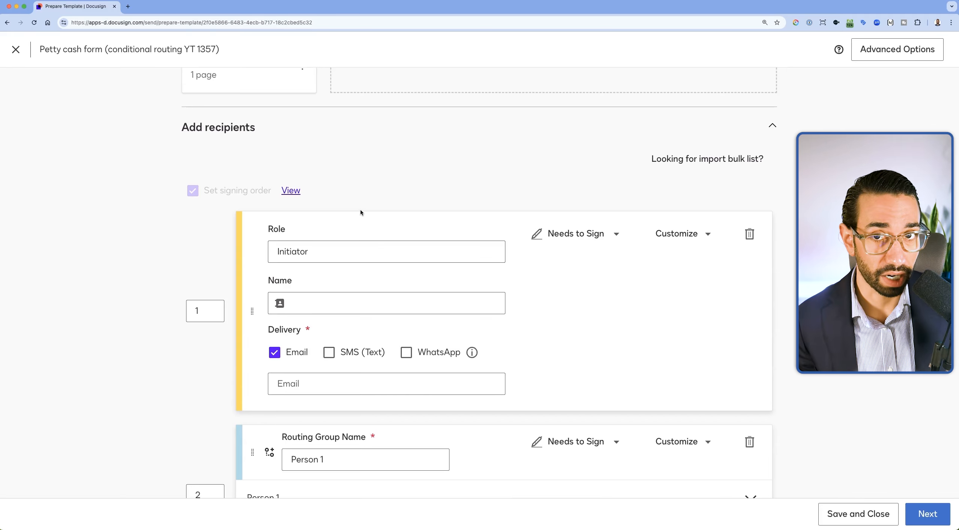
{"action": "scroll", "coordinate": [361, 210], "scroll_direction": "down", "scroll_amount": 2}
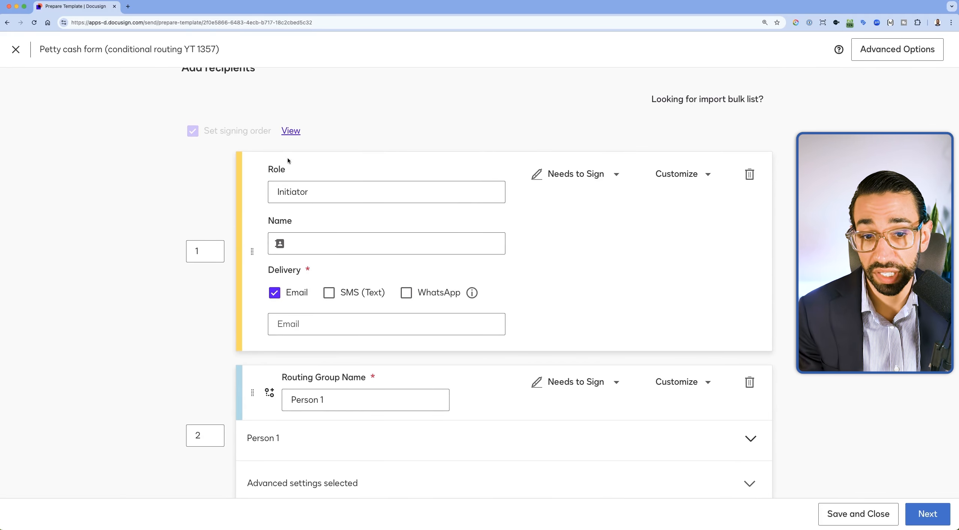
{"action": "scroll", "coordinate": [320, 175], "scroll_direction": "down", "scroll_amount": 2}
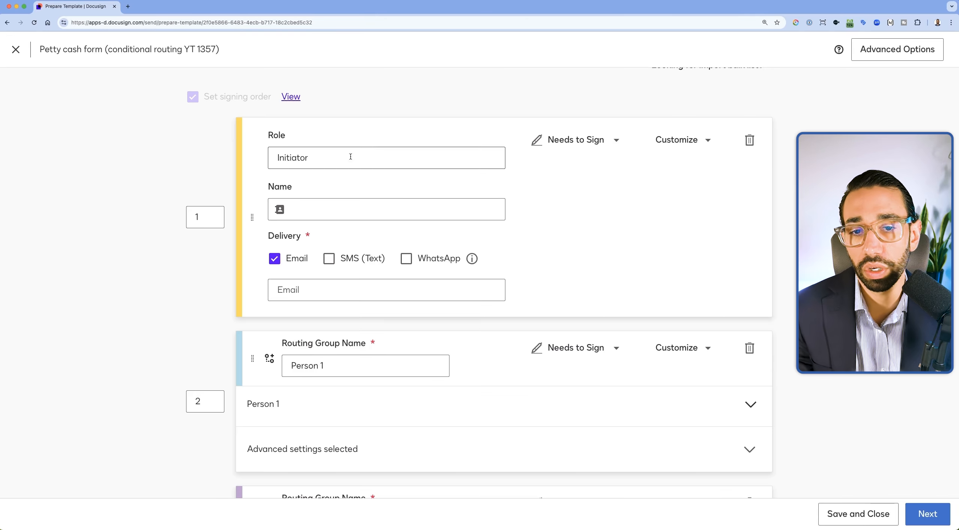
{"action": "left_click", "coordinate": [280, 150]}
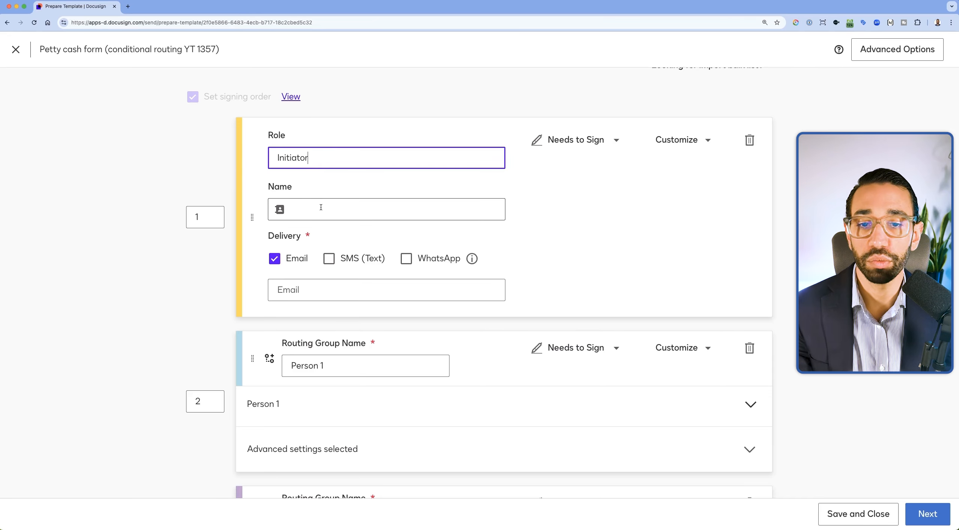
{"action": "left_click", "coordinate": [313, 280]}
{"action": "scroll", "coordinate": [323, 228], "scroll_direction": "up", "scroll_amount": 3}
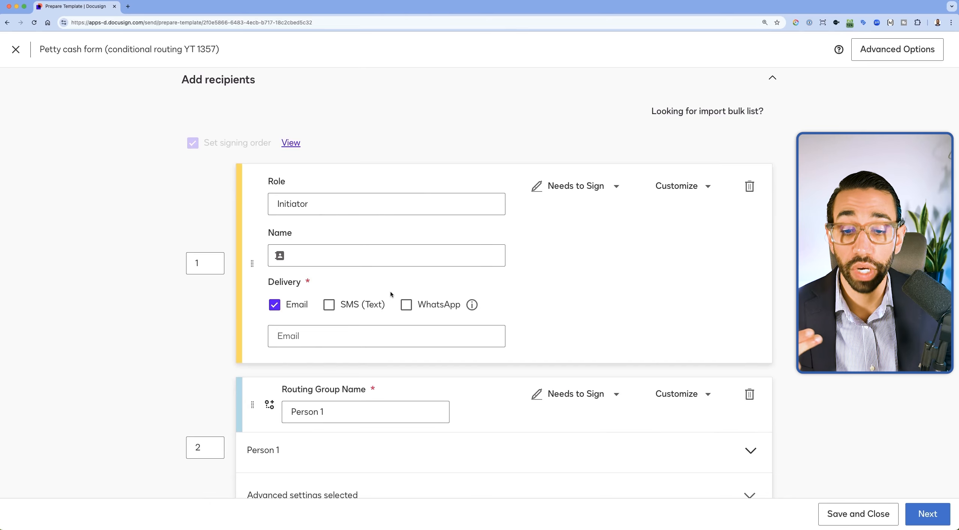
Add a routing group recipient at the end of the signing order and name the group Person 1.
{"action": "scroll", "coordinate": [390, 291], "scroll_direction": "down", "scroll_amount": 15}
{"action": "scroll", "coordinate": [391, 290], "scroll_direction": "up", "scroll_amount": 8}
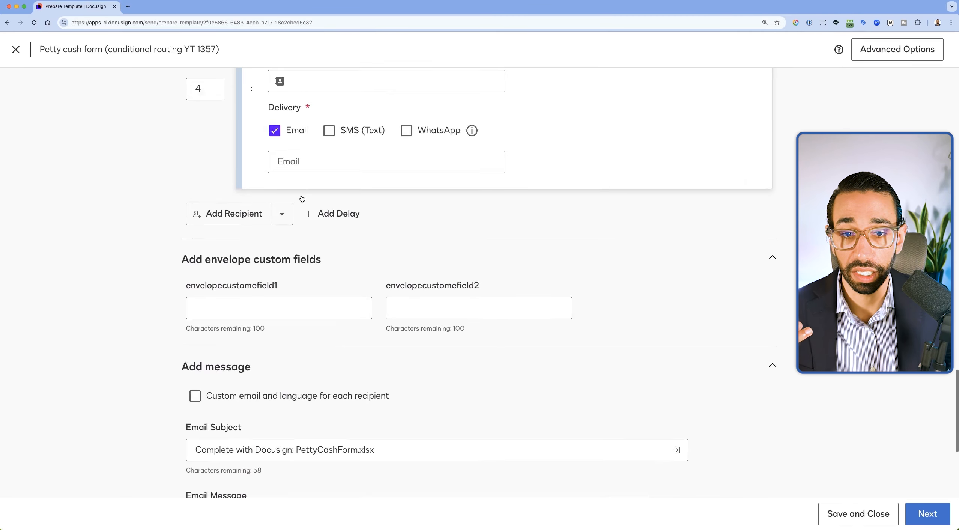
{"action": "left_click", "coordinate": [282, 283]}
{"action": "left_click", "coordinate": [241, 310]}
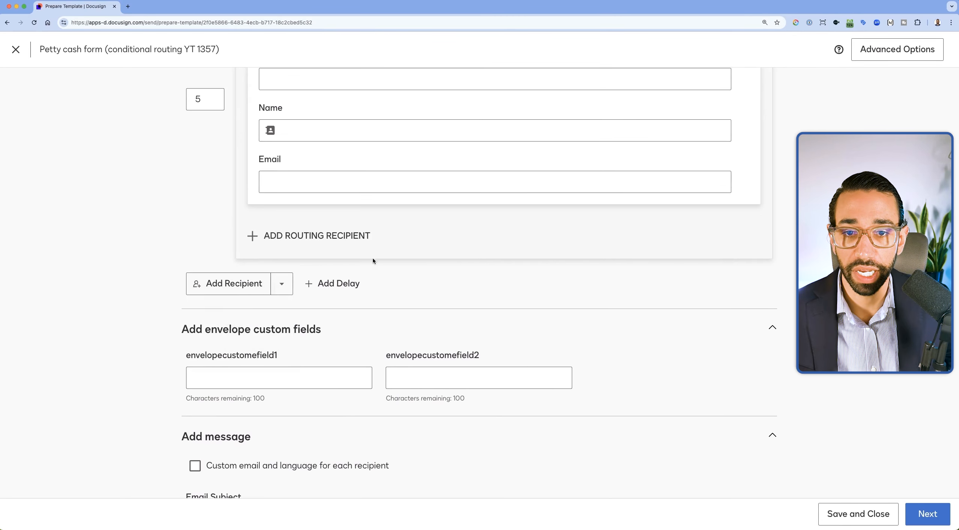
{"action": "scroll", "coordinate": [337, 212], "scroll_direction": "up", "scroll_amount": 2}
{"action": "left_click", "coordinate": [359, 191]}
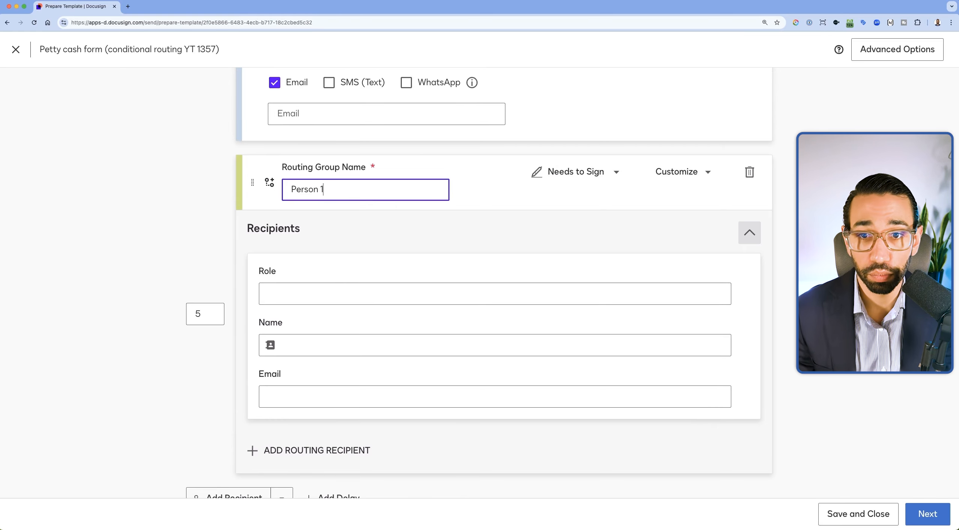
Compare the new routing group with the authorized index approvers in the BudgetCodesExamples spreadsheet, and return to the template.
{"action": "key", "text": "ctrl+Up"}
{"action": "left_click", "coordinate": [702, 98]}
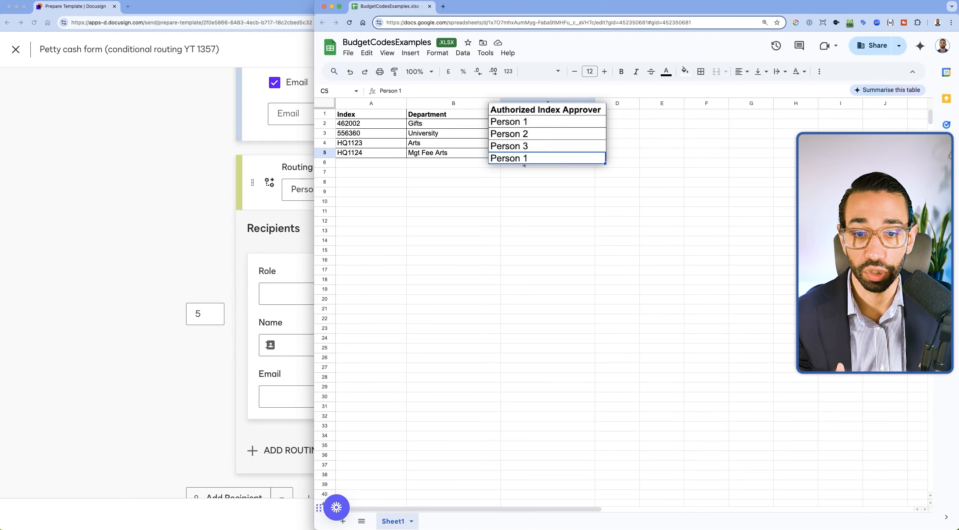
{"action": "left_click", "coordinate": [206, 207]}
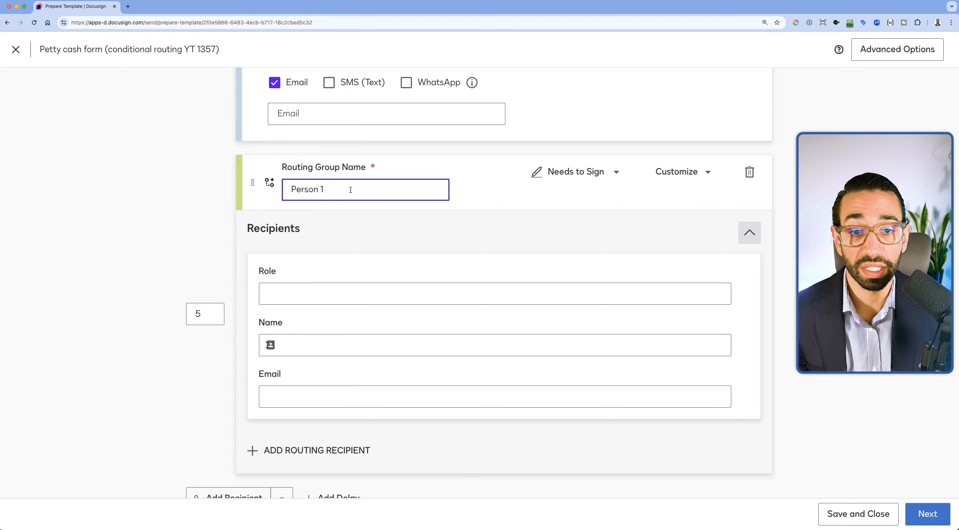
{"action": "key", "text": "ctrl+Up"}
{"action": "left_click", "coordinate": [674, 189]}
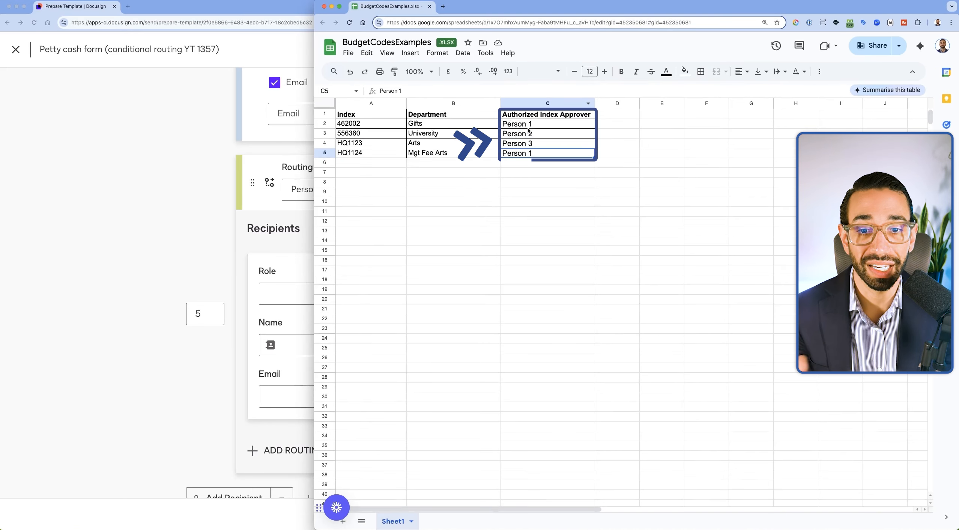
{"action": "left_click", "coordinate": [275, 200]}
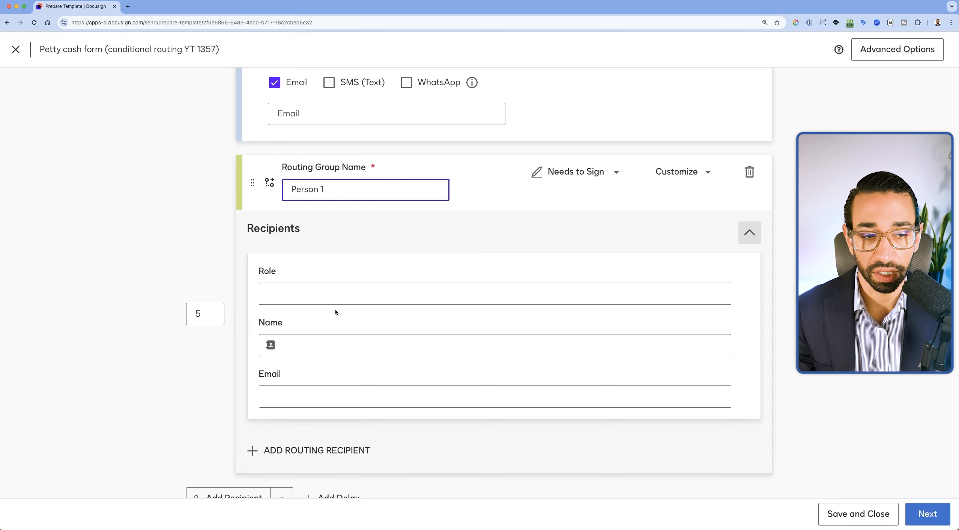
Delete the extra Person 1 routing group at signing order 5.
{"action": "left_click", "coordinate": [749, 172]}
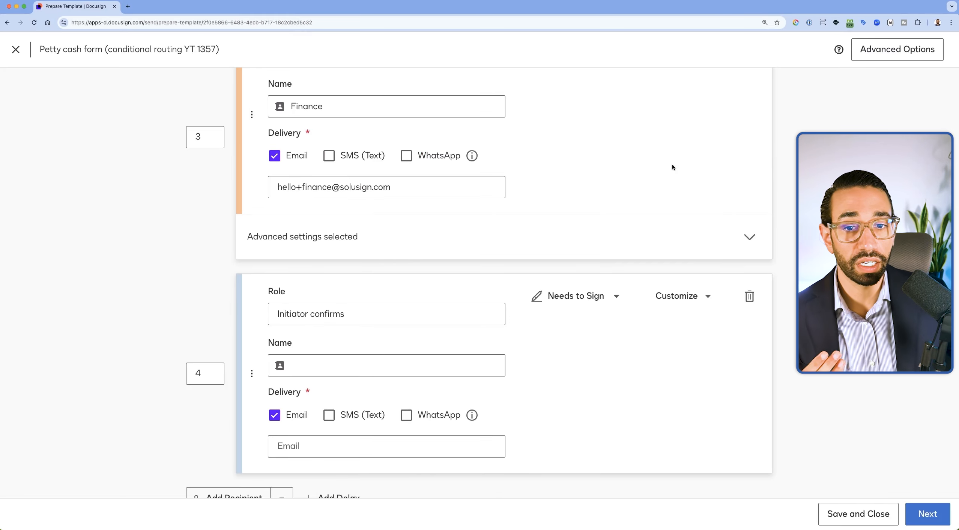
Review the Person 1 to Person 3 routing groups, Finance Approval and Initiator confirms recipients, and continue to the template's field placement page.
{"action": "scroll", "coordinate": [672, 164], "scroll_direction": "up", "scroll_amount": 10}
{"action": "scroll", "coordinate": [455, 263], "scroll_direction": "down", "scroll_amount": 8}
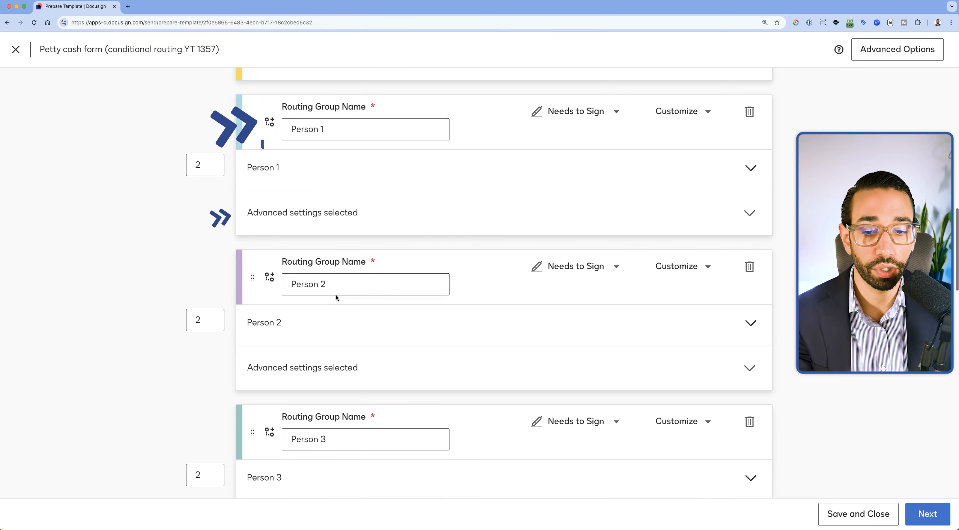
{"action": "scroll", "coordinate": [367, 367], "scroll_direction": "down", "scroll_amount": 2}
{"action": "scroll", "coordinate": [368, 376], "scroll_direction": "down", "scroll_amount": 10}
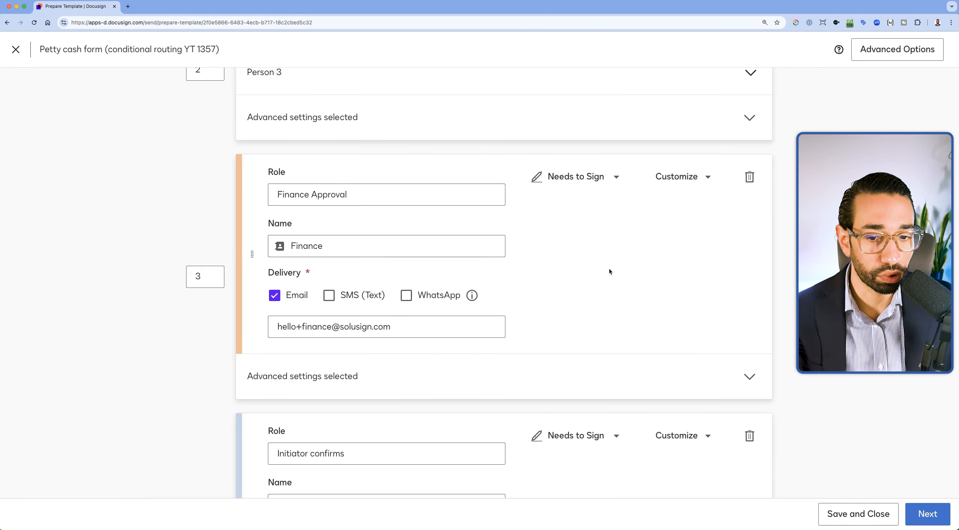
{"action": "scroll", "coordinate": [653, 293], "scroll_direction": "down", "scroll_amount": 3}
{"action": "scroll", "coordinate": [392, 307], "scroll_direction": "down", "scroll_amount": 2}
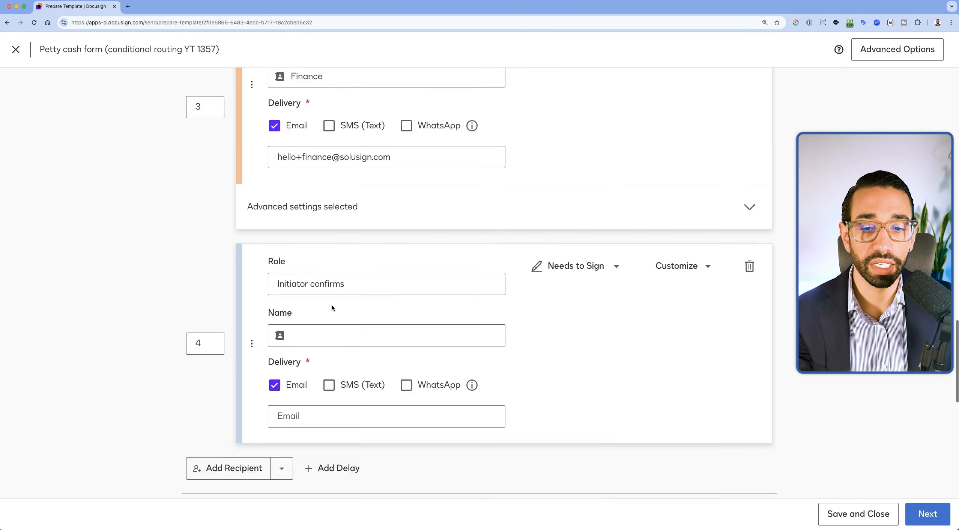
{"action": "left_click", "coordinate": [360, 255]}
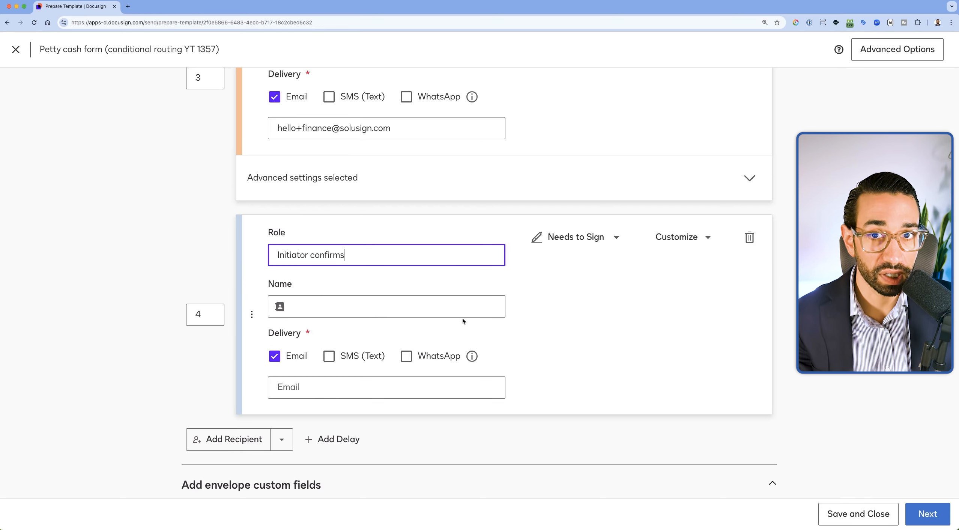
{"action": "left_click", "coordinate": [928, 514]}
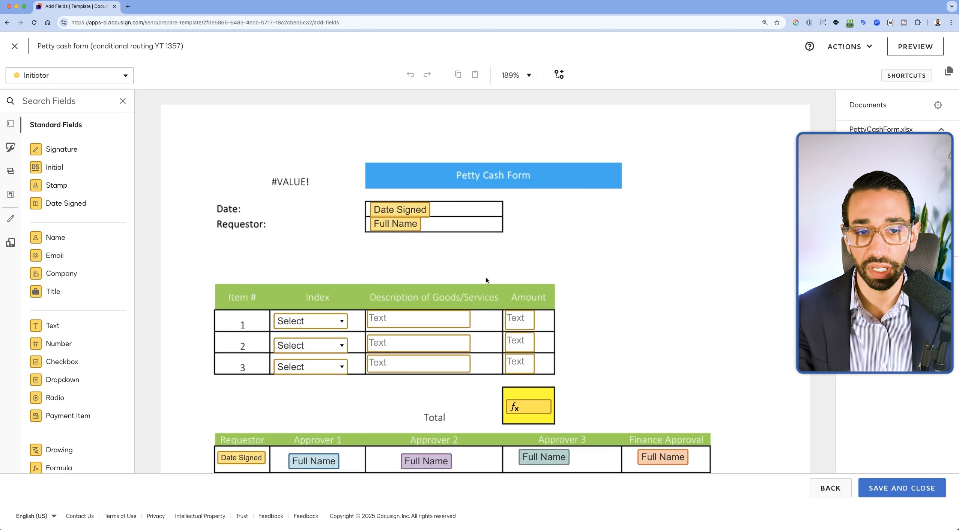
Review the petty cash form's line-item table, approver name and signature fields, and the Cash received section.
{"action": "scroll", "coordinate": [410, 254], "scroll_direction": "down", "scroll_amount": 3}
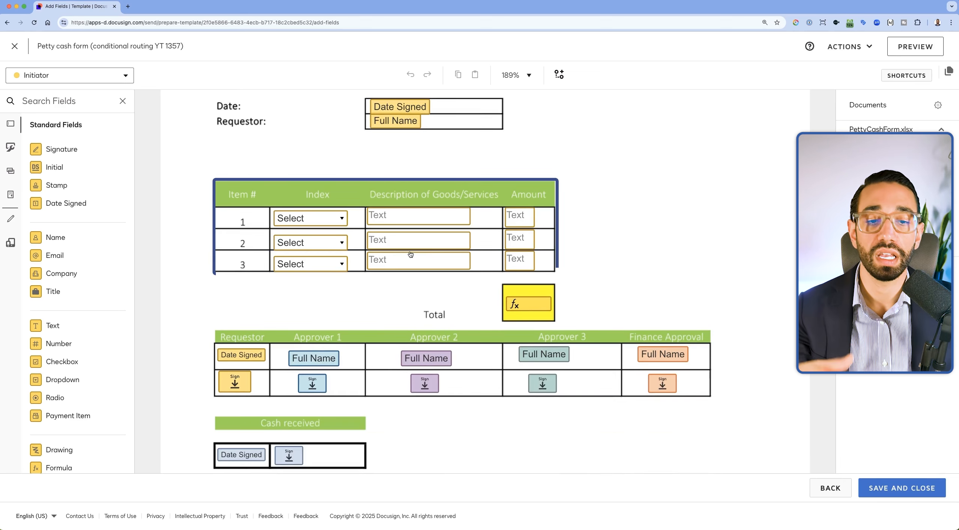
{"action": "scroll", "coordinate": [411, 254], "scroll_direction": "down", "scroll_amount": 1}
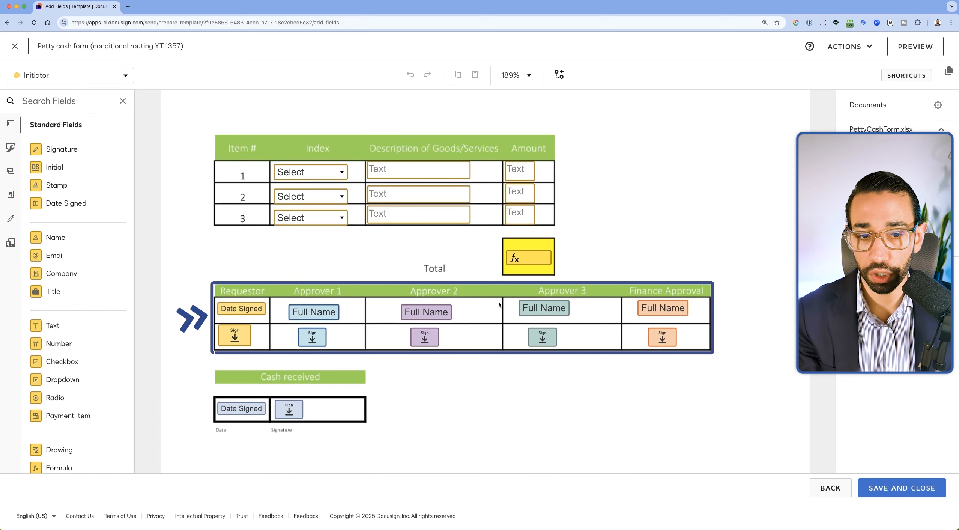
{"action": "scroll", "coordinate": [498, 302], "scroll_direction": "down", "scroll_amount": 1}
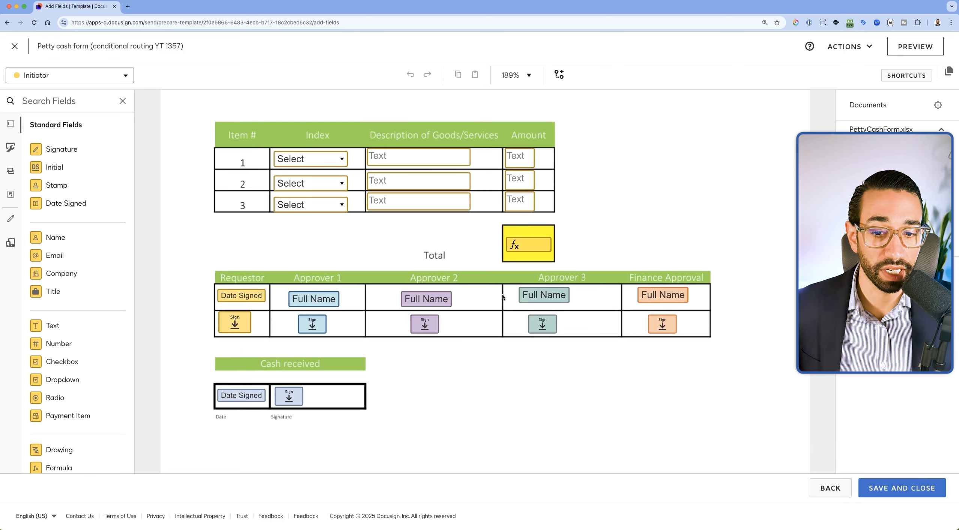
{"action": "scroll", "coordinate": [392, 329], "scroll_direction": "down", "scroll_amount": 1}
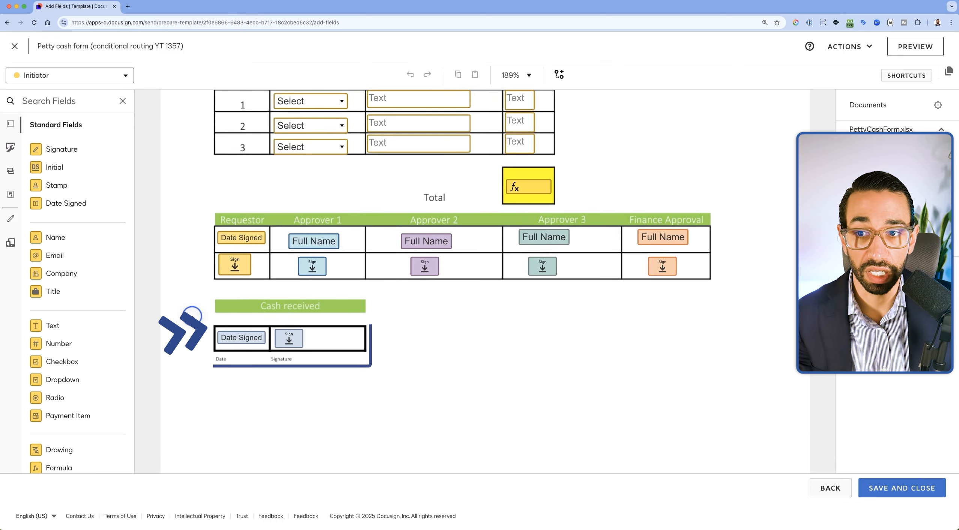
{"action": "left_click_drag", "start_coordinate": [196, 318], "coordinate": [306, 340]}
{"action": "left_click", "coordinate": [333, 367]}
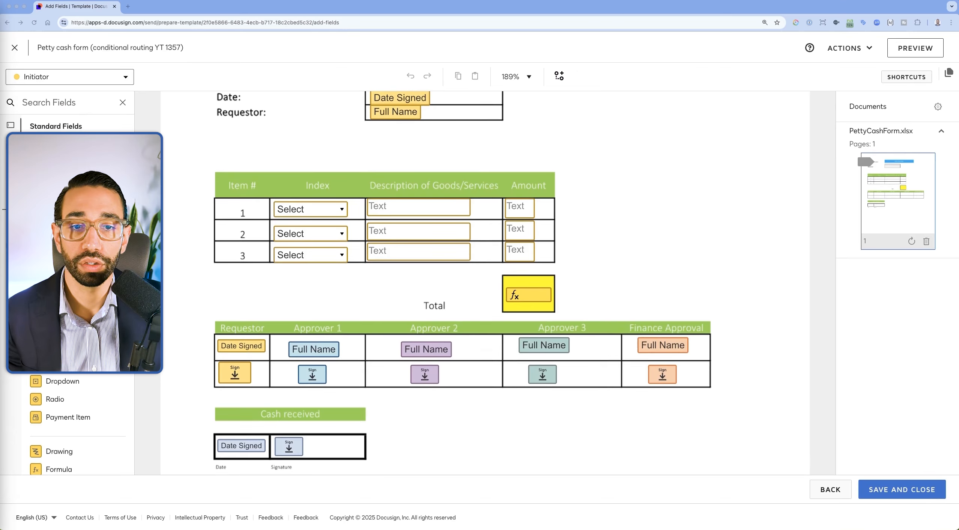
{"action": "scroll", "coordinate": [251, 206], "scroll_direction": "up", "scroll_amount": 1}
{"action": "scroll", "coordinate": [251, 206], "scroll_direction": "up", "scroll_amount": 3}
{"action": "scroll", "coordinate": [293, 237], "scroll_direction": "down", "scroll_amount": 1}
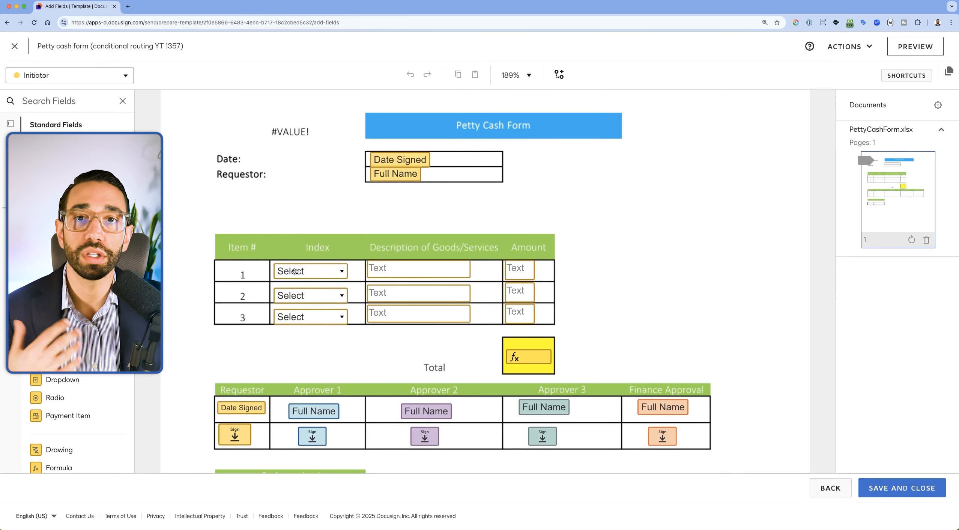
Examine the item 1 Index dropdown's options and compare them with the departments in the BudgetCodesExamples spreadsheet.
{"action": "left_click", "coordinate": [325, 281]}
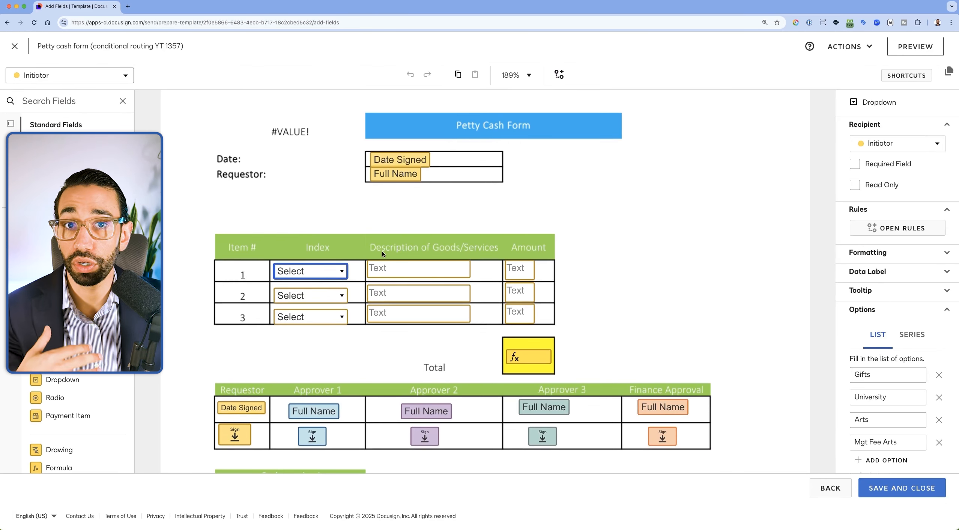
{"action": "left_click", "coordinate": [352, 247]}
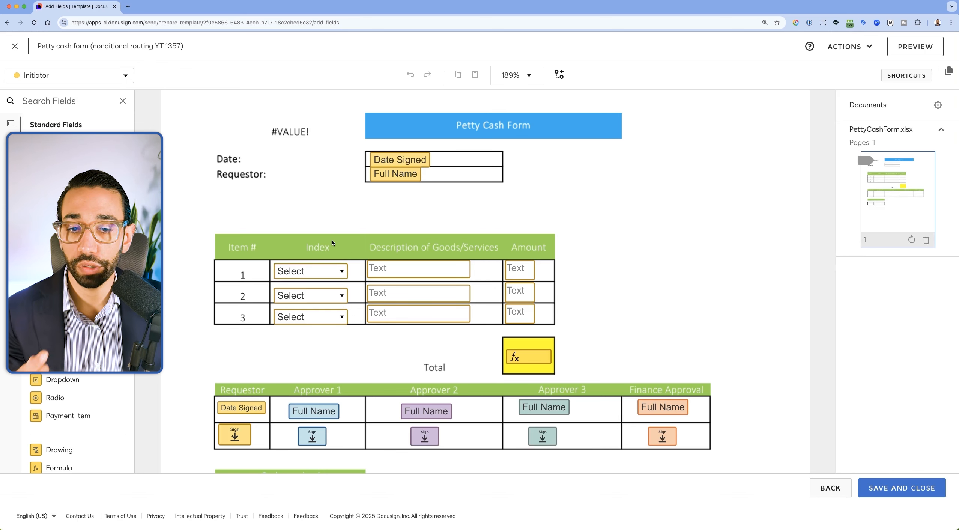
{"action": "left_click", "coordinate": [294, 270]}
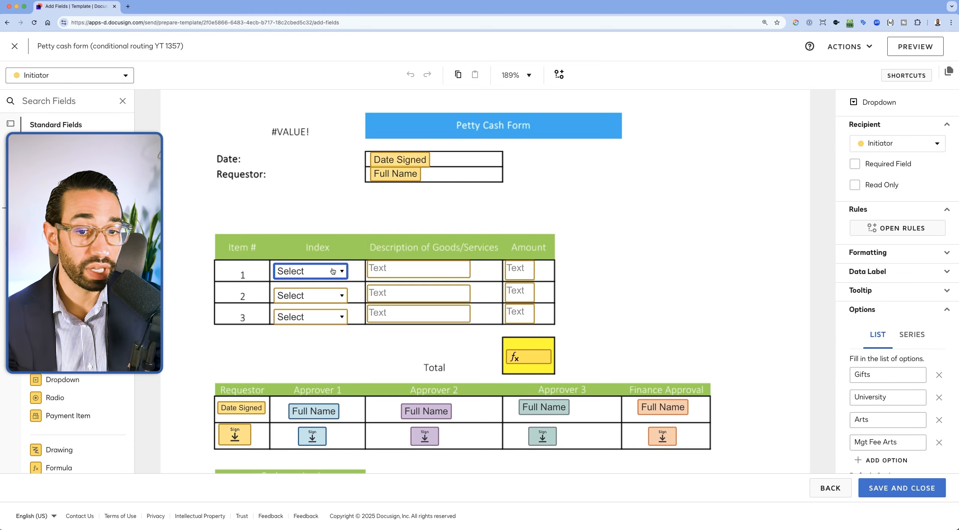
{"action": "key", "text": "ctrl+Up"}
{"action": "left_click", "coordinate": [597, 221]}
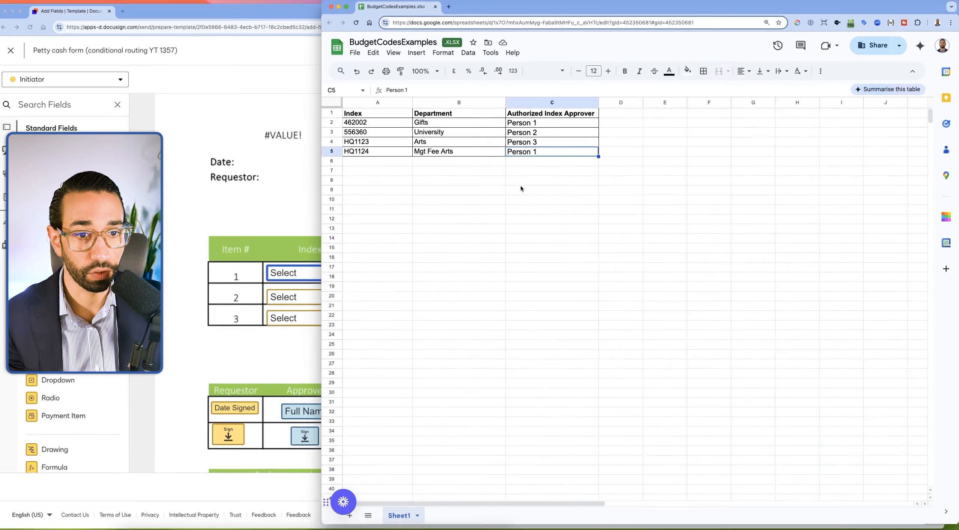
{"action": "left_click", "coordinate": [285, 171]}
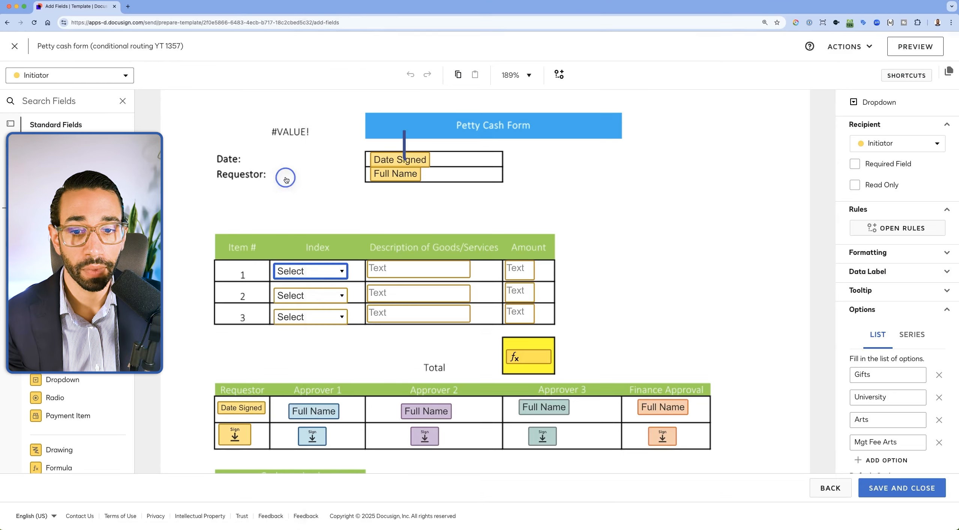
{"action": "left_click", "coordinate": [301, 272]}
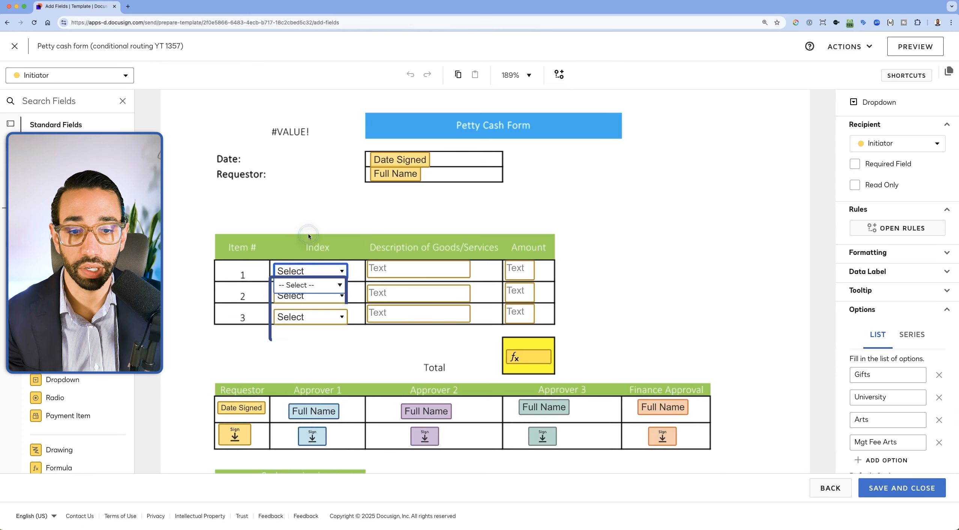
{"action": "left_click", "coordinate": [370, 255]}
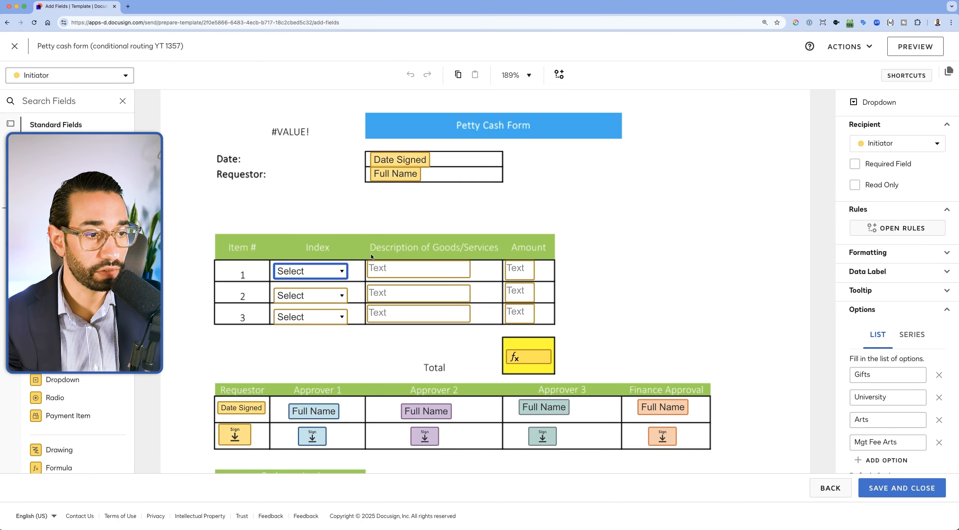
{"action": "scroll", "coordinate": [891, 282], "scroll_direction": "down", "scroll_amount": 5}
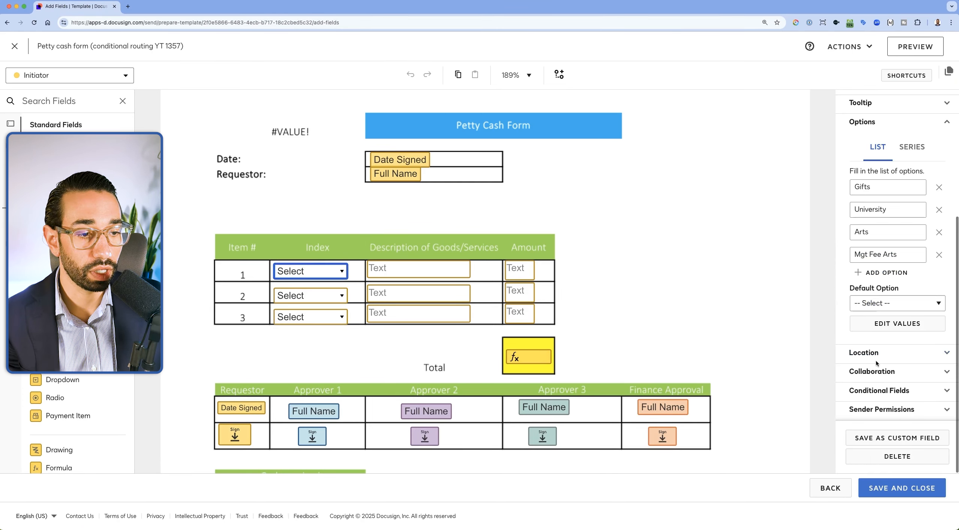
{"action": "scroll", "coordinate": [904, 377], "scroll_direction": "up", "scroll_amount": 5}
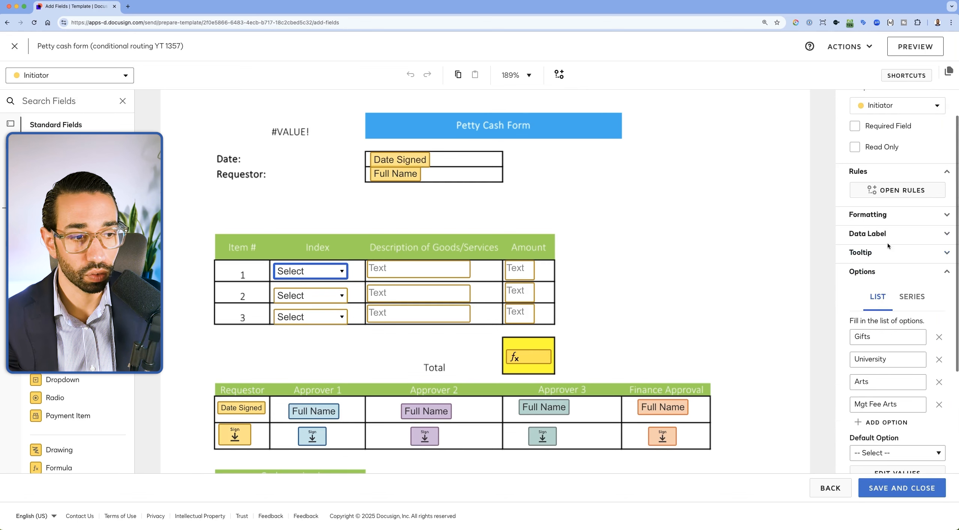
Check the item 1 Index dropdown's data label, then open its routing rules and review the existing ones.
{"action": "left_click", "coordinate": [868, 234]}
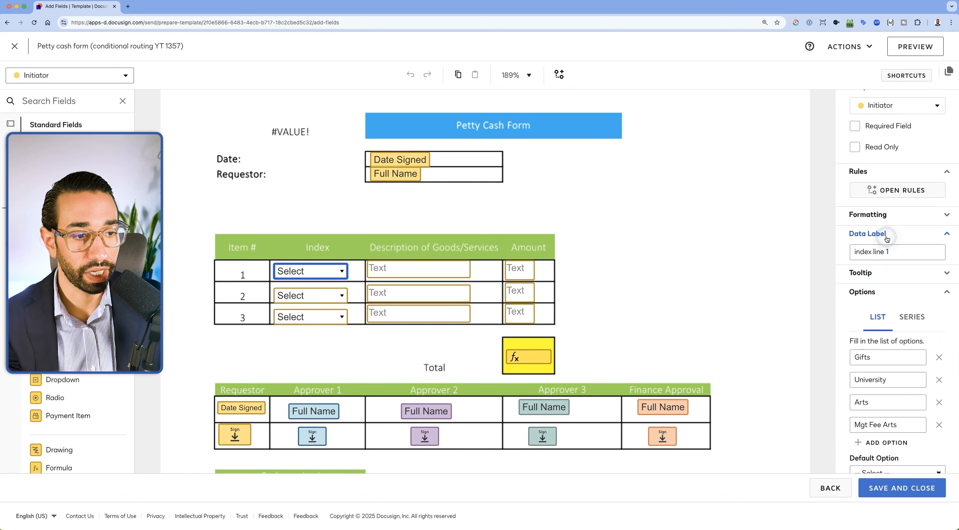
{"action": "left_click", "coordinate": [905, 255]}
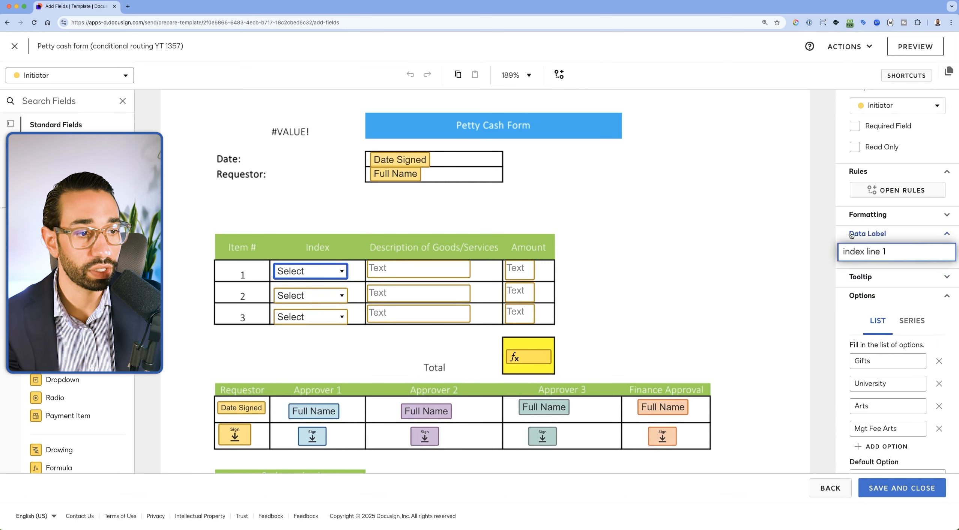
{"action": "left_click", "coordinate": [897, 190]}
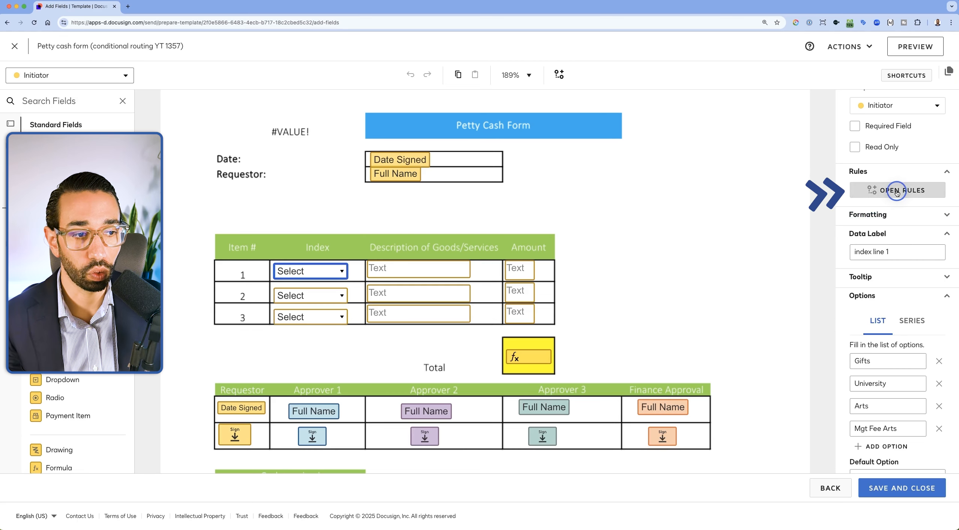
{"action": "scroll", "coordinate": [807, 189], "scroll_direction": "down", "scroll_amount": 12}
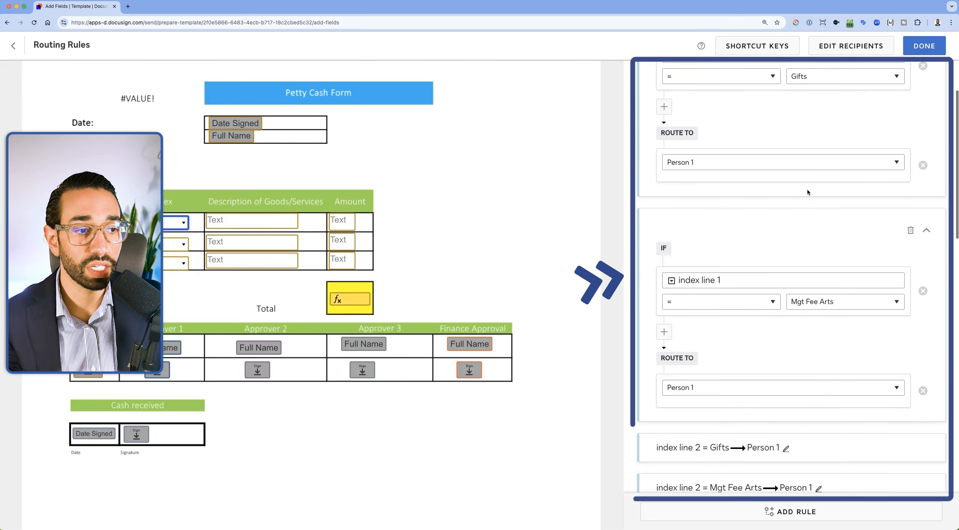
{"action": "scroll", "coordinate": [808, 192], "scroll_direction": "up", "scroll_amount": 8}
{"action": "scroll", "coordinate": [808, 193], "scroll_direction": "up", "scroll_amount": 6}
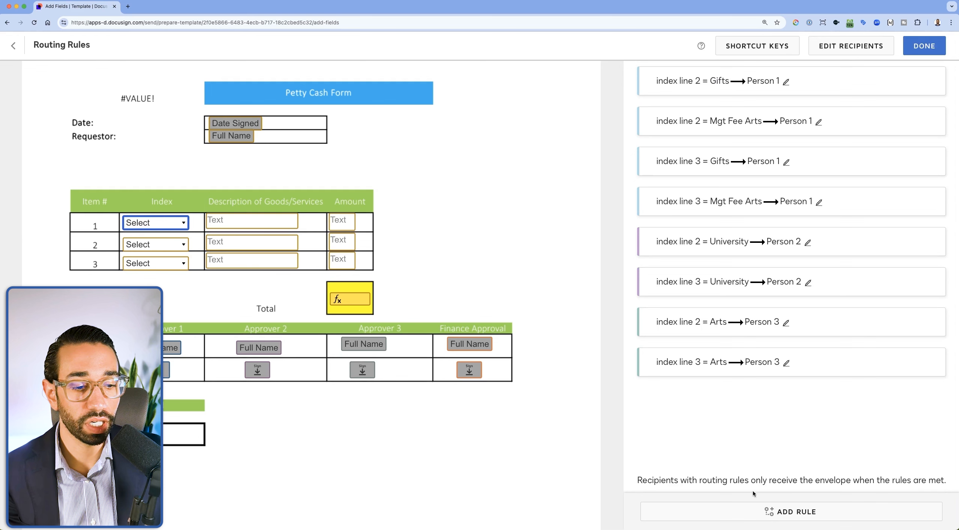
Add a routing rule that sends the form to Person 1 when index line 1 equals Gifts.
{"action": "left_click", "coordinate": [798, 513]}
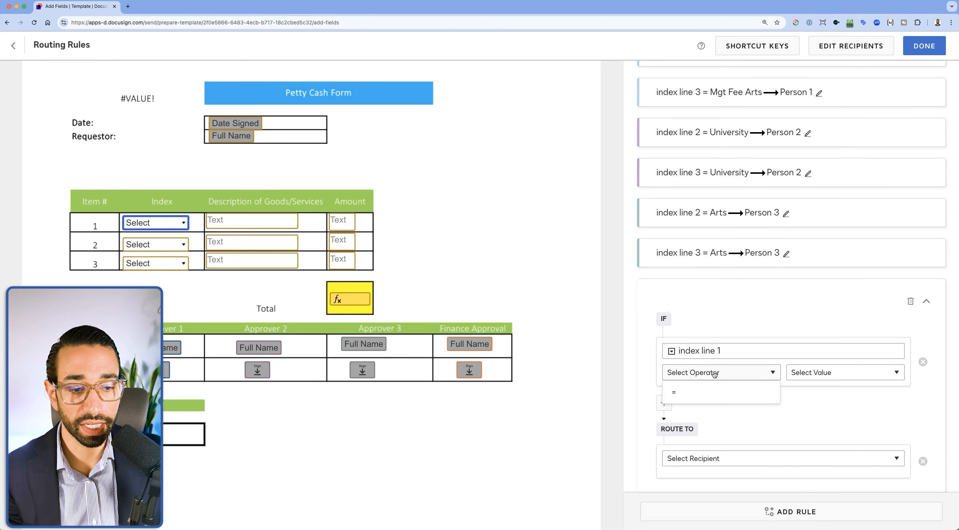
{"action": "left_click", "coordinate": [684, 393]}
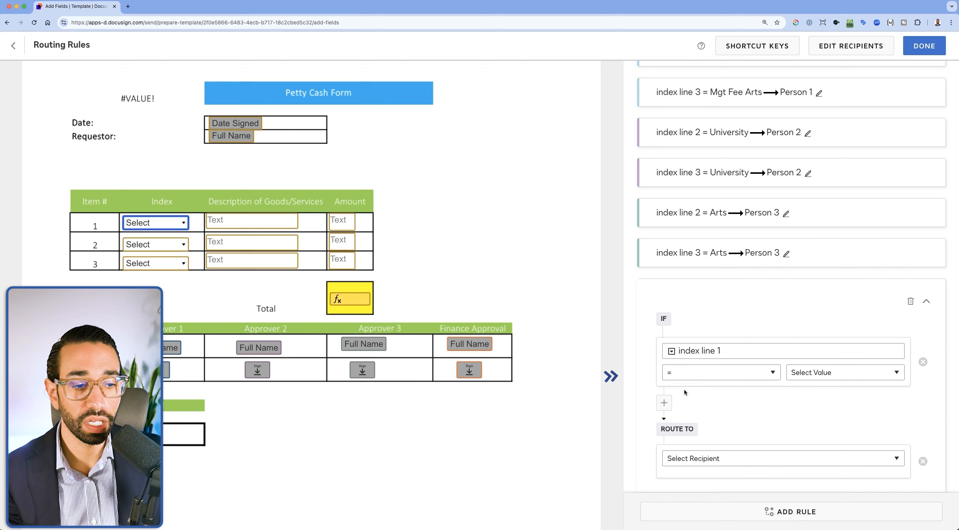
{"action": "left_click", "coordinate": [810, 372]}
{"action": "left_click", "coordinate": [810, 392]}
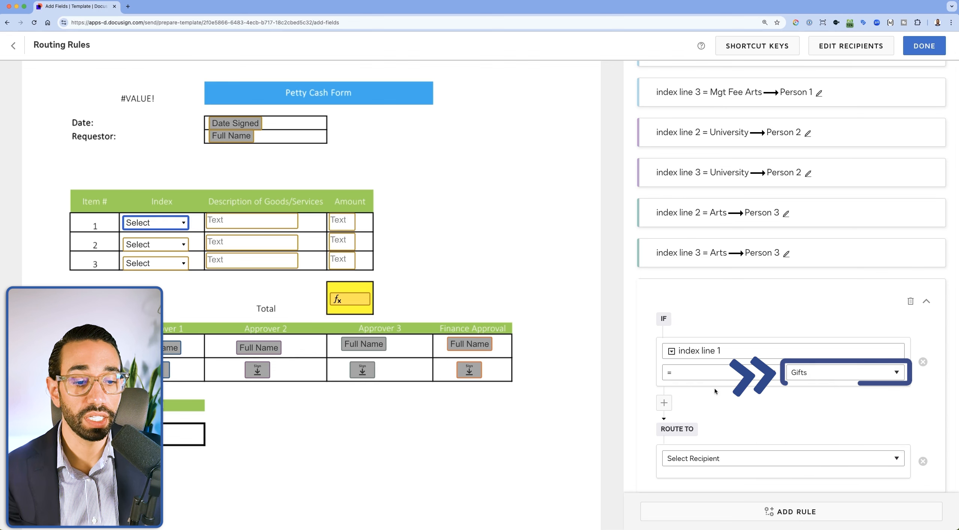
{"action": "scroll", "coordinate": [714, 391], "scroll_direction": "down", "scroll_amount": 2}
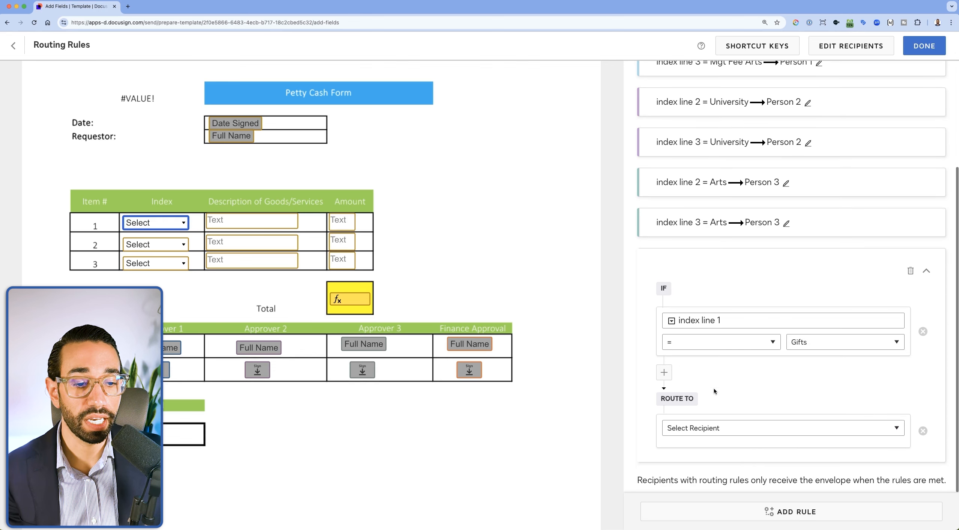
{"action": "left_click", "coordinate": [694, 428]}
{"action": "left_click", "coordinate": [721, 317]}
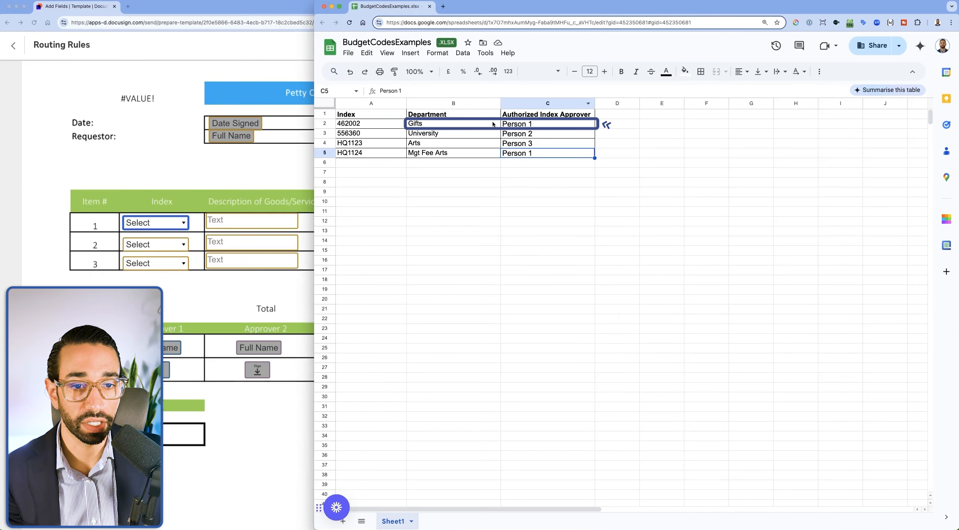
Add a rule routing index line 1 = University to Person 2, checking the authorized approver in the BudgetCodesExamples spreadsheet.
{"action": "left_click", "coordinate": [781, 512]}
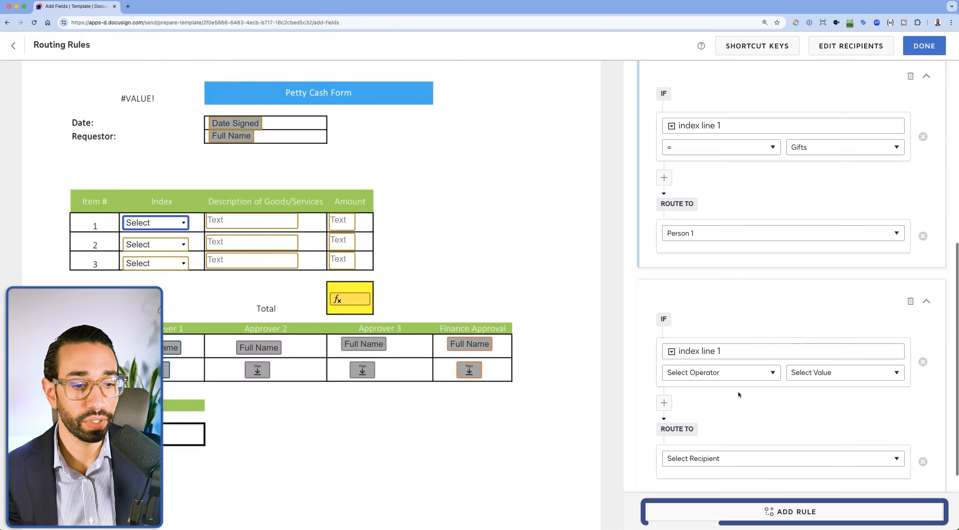
{"action": "scroll", "coordinate": [738, 394], "scroll_direction": "down", "scroll_amount": 2}
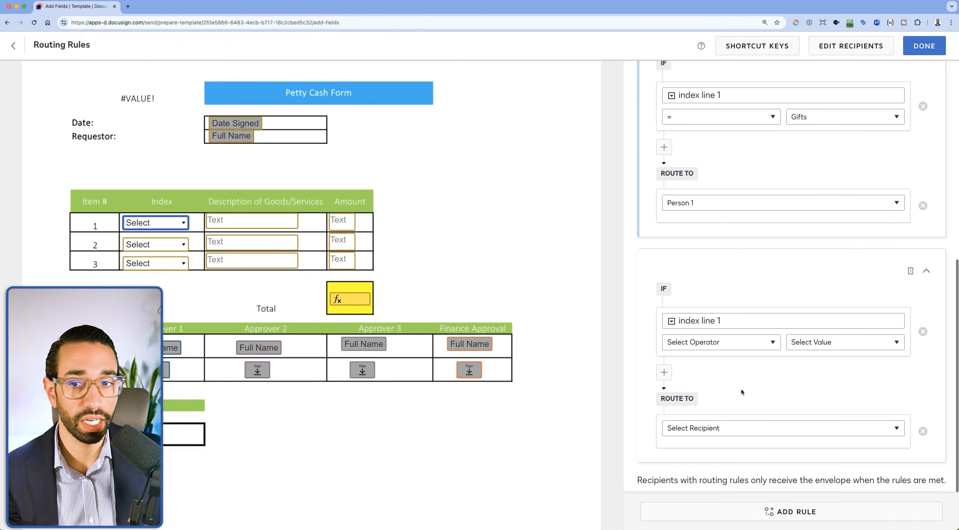
{"action": "left_click", "coordinate": [731, 346]}
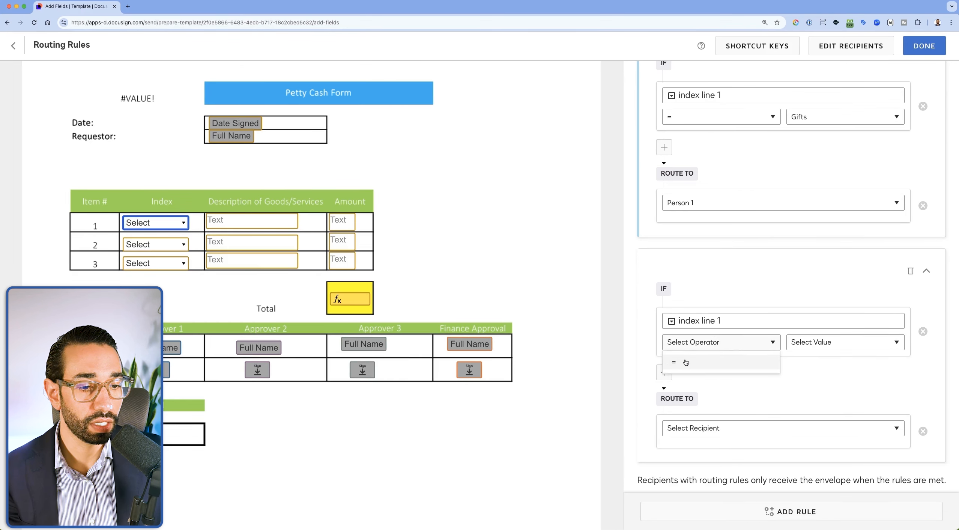
{"action": "left_click", "coordinate": [834, 348]}
{"action": "left_click", "coordinate": [811, 378]}
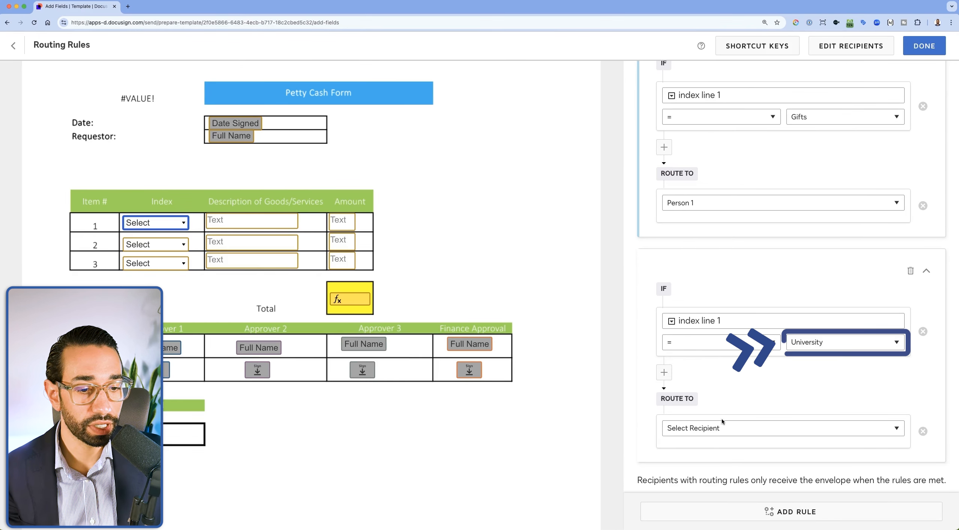
{"action": "key", "text": "ctrl+Up"}
{"action": "left_click", "coordinate": [126, 221]}
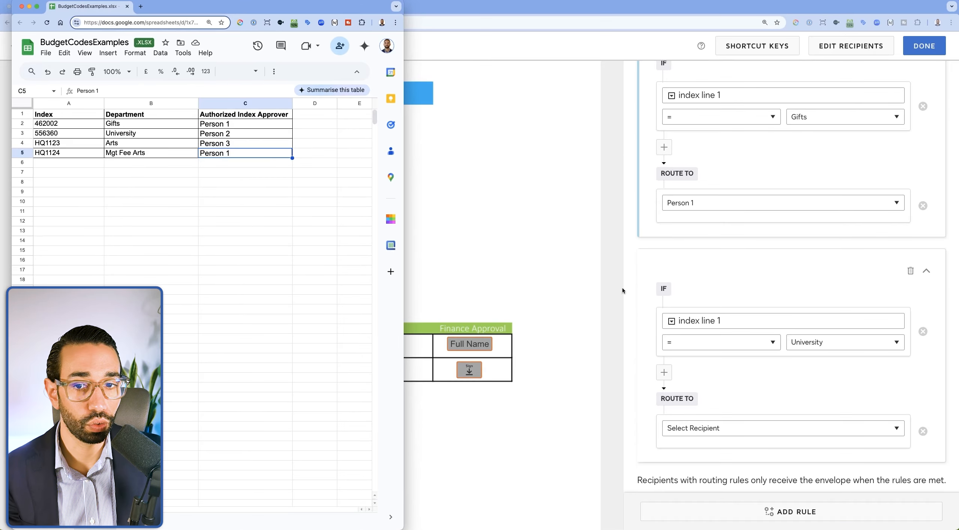
{"action": "left_click", "coordinate": [737, 428]}
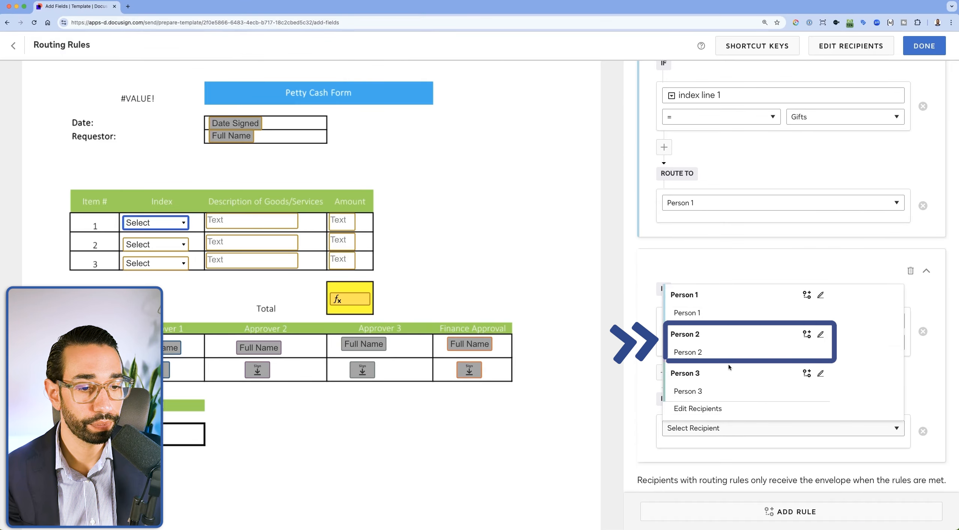
{"action": "left_click", "coordinate": [726, 355]}
Add a routing rule that sends the form to Person 3 when index line 1 equals Arts.
{"action": "left_click", "coordinate": [811, 510]}
{"action": "scroll", "coordinate": [772, 449], "scroll_direction": "down", "scroll_amount": 1}
{"action": "left_click", "coordinate": [731, 349]}
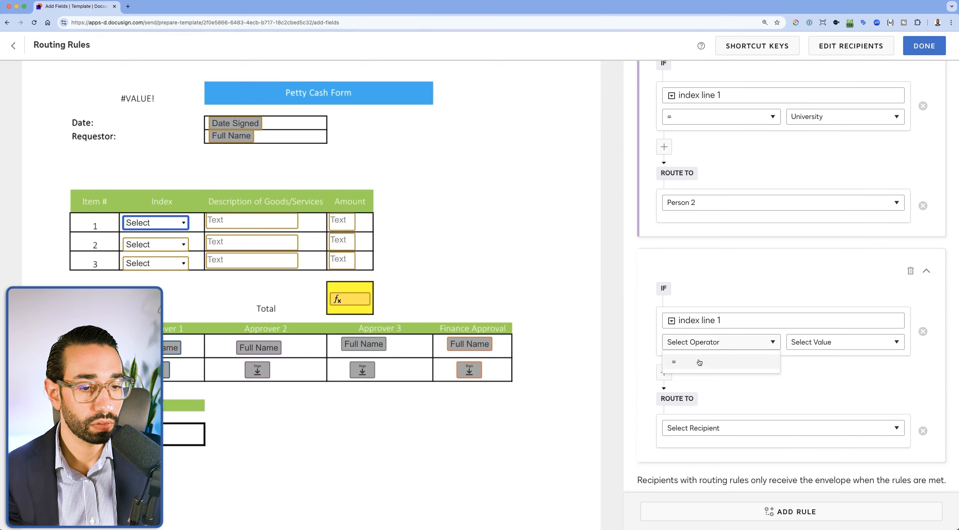
{"action": "left_click", "coordinate": [687, 359]}
{"action": "left_click", "coordinate": [845, 347]}
{"action": "left_click", "coordinate": [806, 393]}
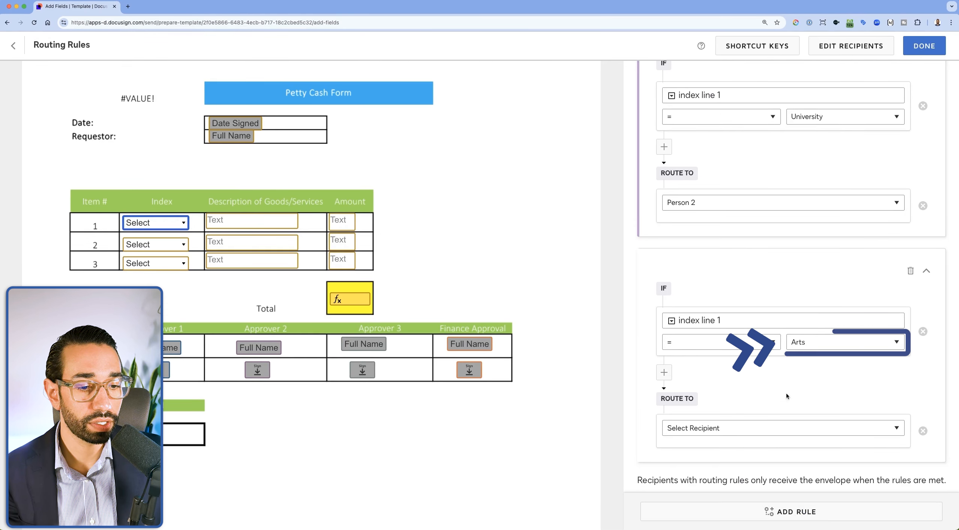
{"action": "left_click", "coordinate": [724, 429]}
{"action": "left_click", "coordinate": [726, 389]}
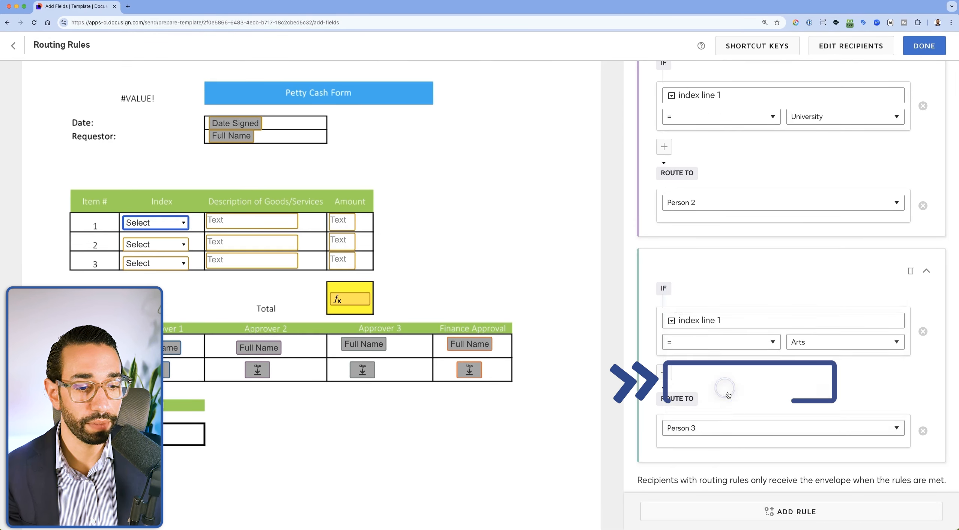
Add a routing rule sending index line 1 = Mgt Fee Arts to Person 1, checking the approver in the BudgetCodesExamples spreadsheet, and finish the rules.
{"action": "left_click", "coordinate": [783, 518]}
{"action": "left_click", "coordinate": [712, 372]}
{"action": "left_click", "coordinate": [708, 393]}
{"action": "left_click", "coordinate": [825, 375]}
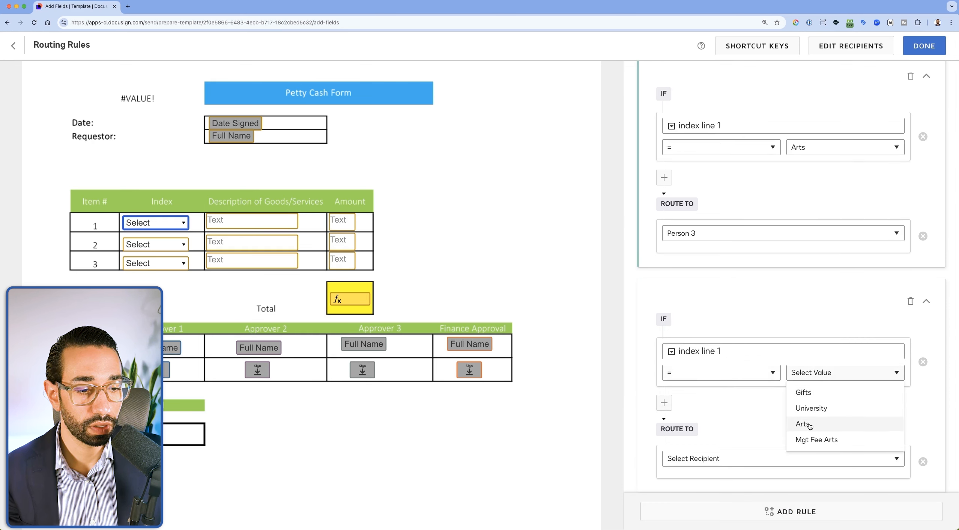
{"action": "left_click", "coordinate": [807, 438]}
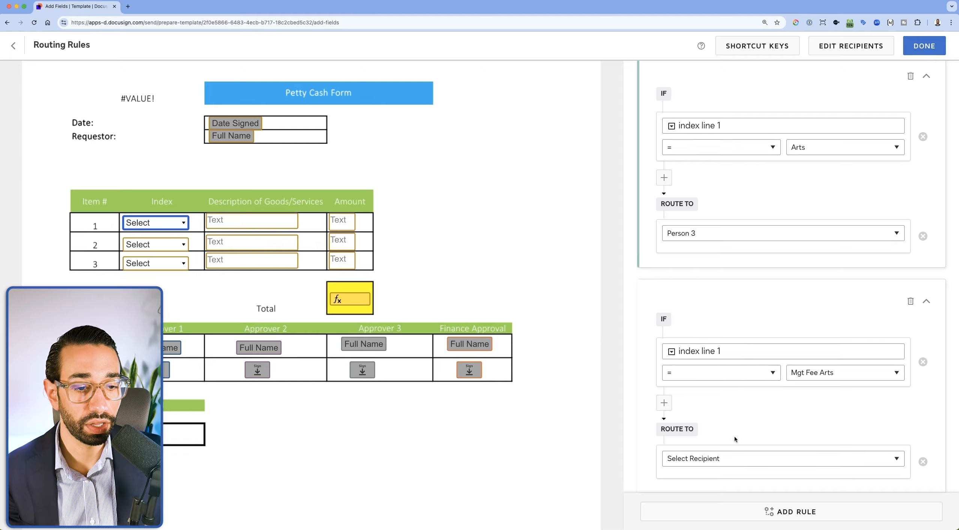
{"action": "key", "text": "ctrl+Up"}
{"action": "left_click", "coordinate": [161, 224]}
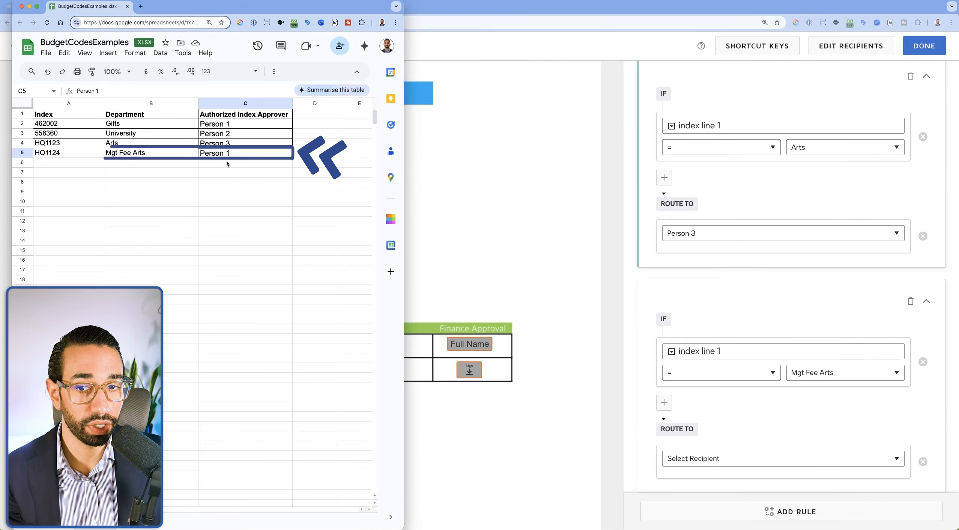
{"action": "left_click", "coordinate": [754, 454]}
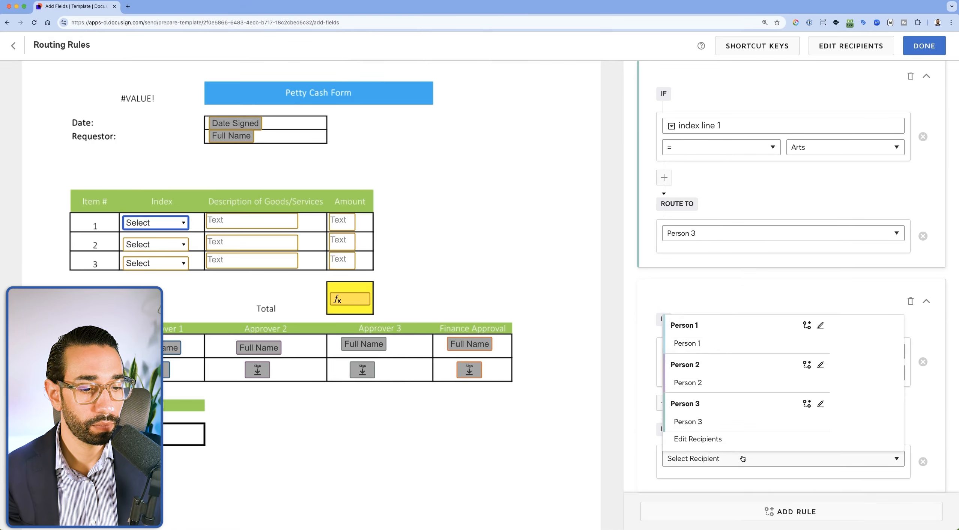
{"action": "left_click", "coordinate": [739, 455]}
{"action": "left_click", "coordinate": [737, 456]}
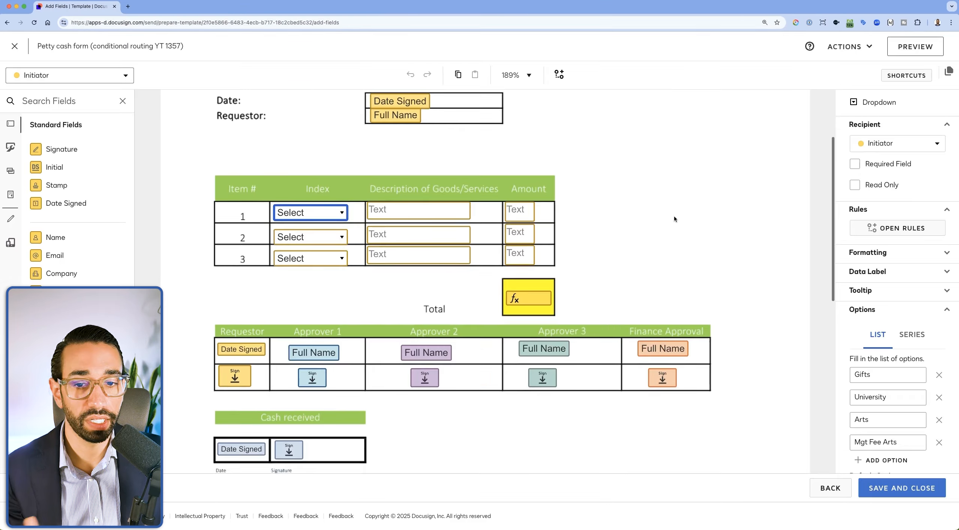
Inspect the Amount text fields of the three items and the Total formula field on the form.
{"action": "scroll", "coordinate": [674, 219], "scroll_direction": "down", "scroll_amount": 2}
{"action": "left_click", "coordinate": [520, 167]}
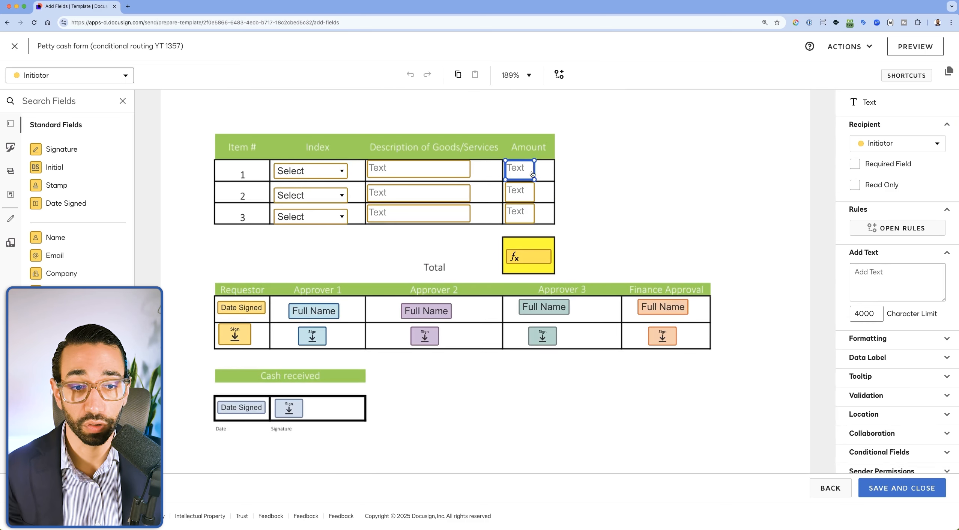
{"action": "left_click", "coordinate": [546, 176]}
{"action": "left_click", "coordinate": [517, 169]}
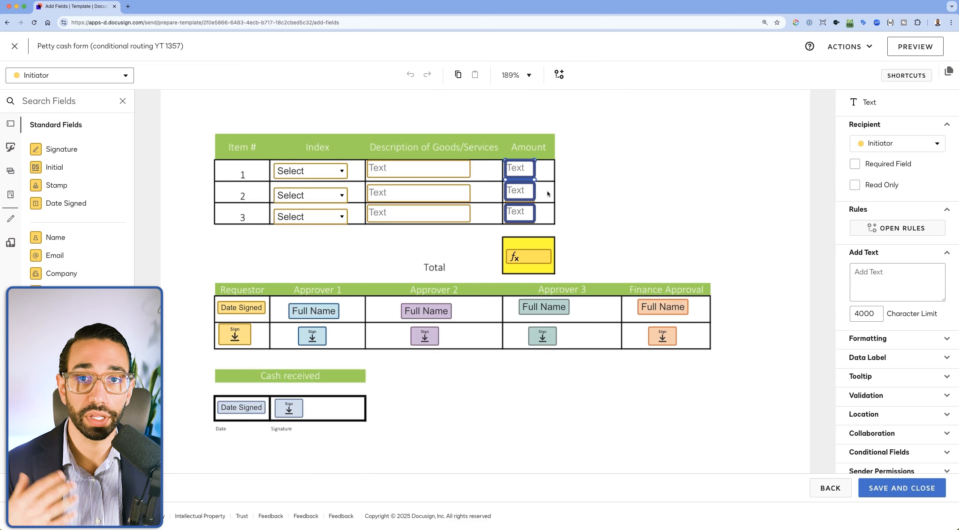
{"action": "left_click", "coordinate": [512, 171]}
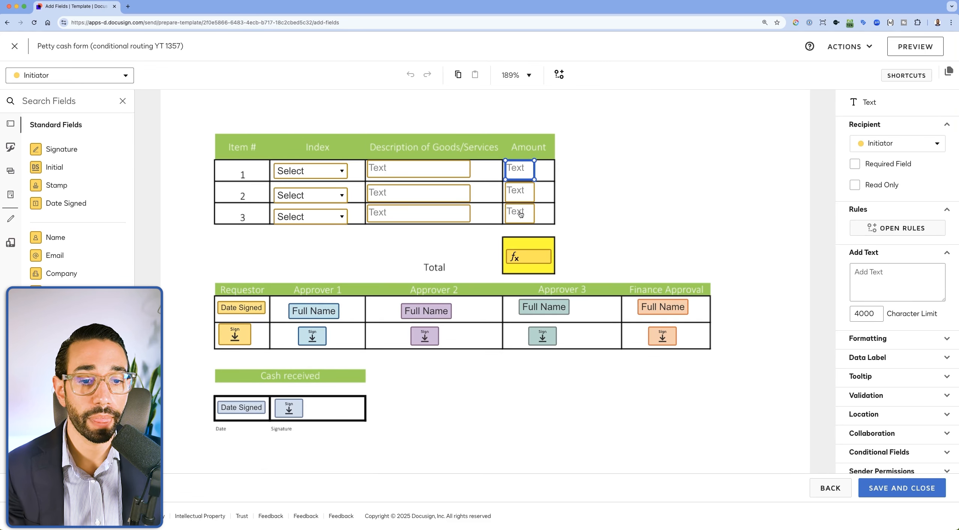
{"action": "left_click", "coordinate": [523, 256]}
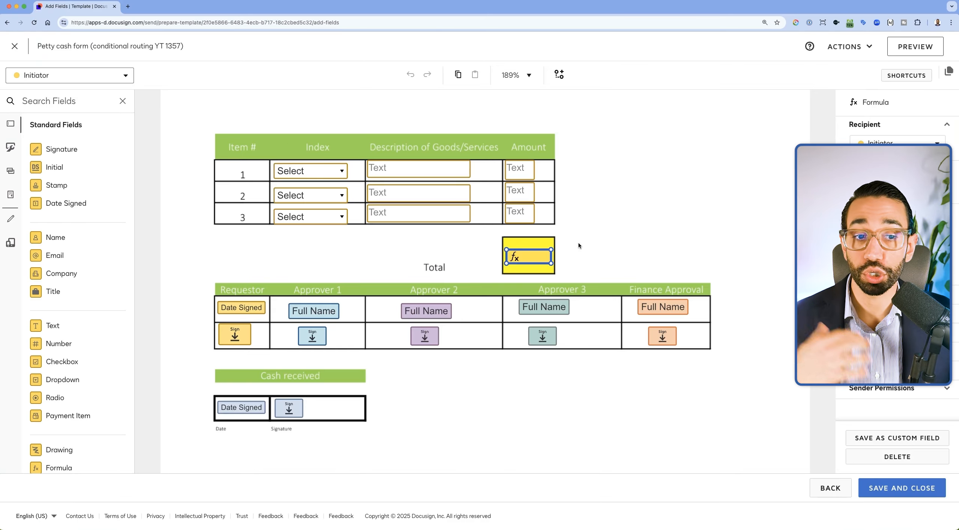
{"action": "left_click", "coordinate": [612, 250]}
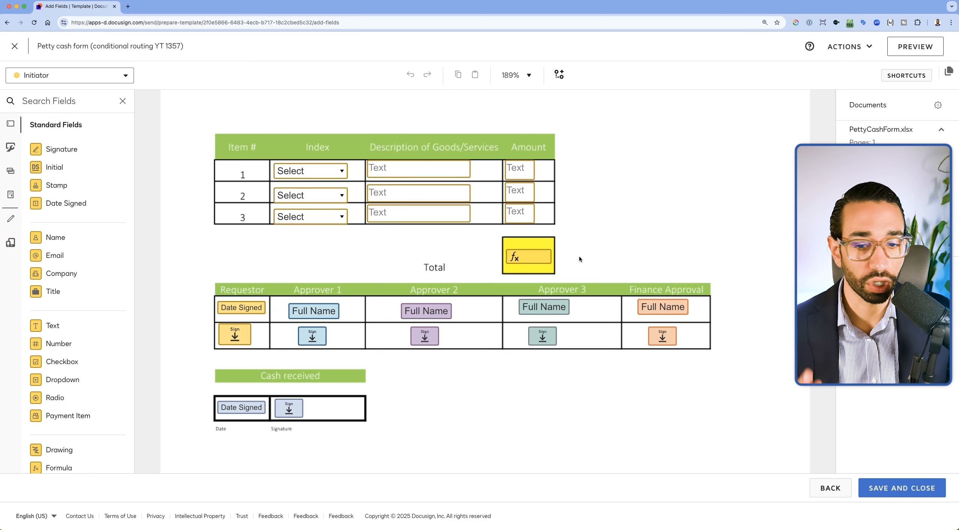
Save and close the template, then open the details of "Petty cash form (conditional routing YT 1357)".
{"action": "scroll", "coordinate": [583, 259], "scroll_direction": "down", "scroll_amount": 1}
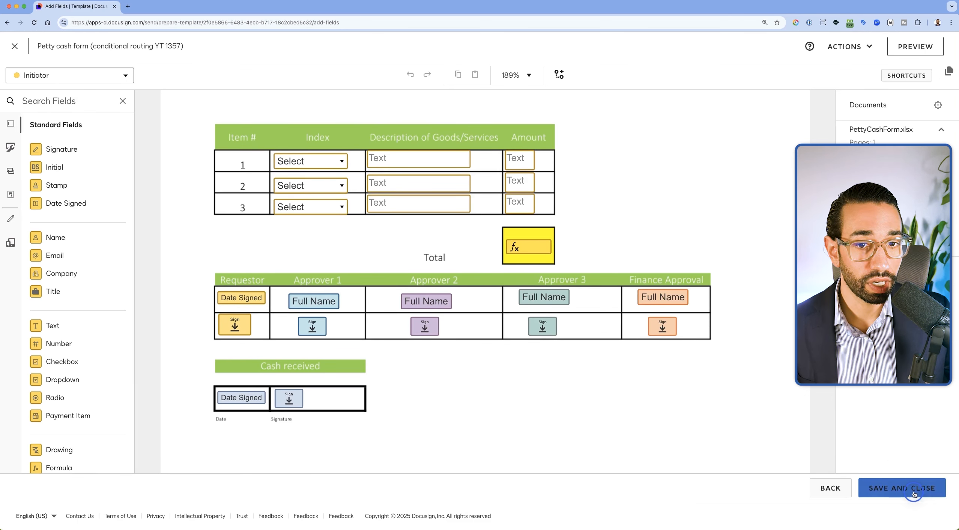
{"action": "left_click", "coordinate": [874, 488]}
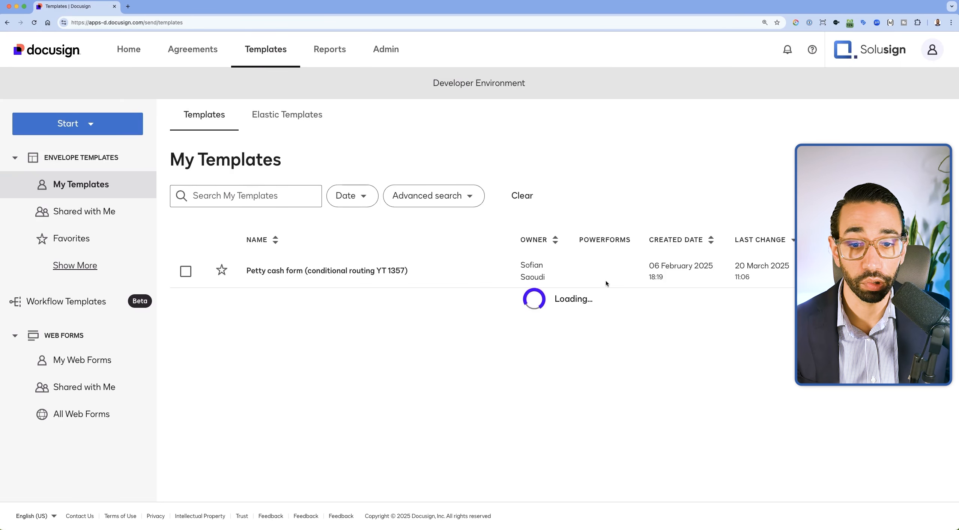
{"action": "left_click", "coordinate": [390, 275]}
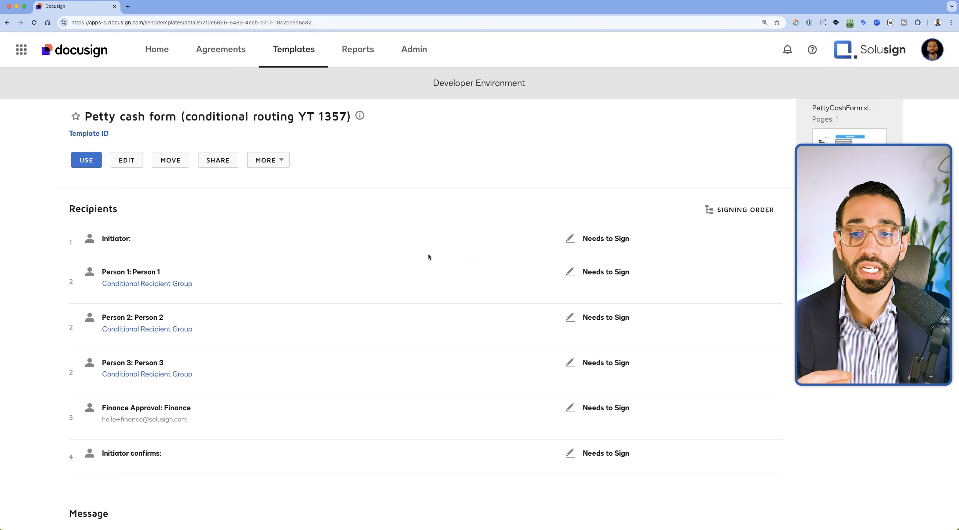
Copy the URL of the Petty cash form PowerForm associated with the template.
{"action": "scroll", "coordinate": [339, 258], "scroll_direction": "down", "scroll_amount": 2}
{"action": "scroll", "coordinate": [339, 258], "scroll_direction": "down", "scroll_amount": 3}
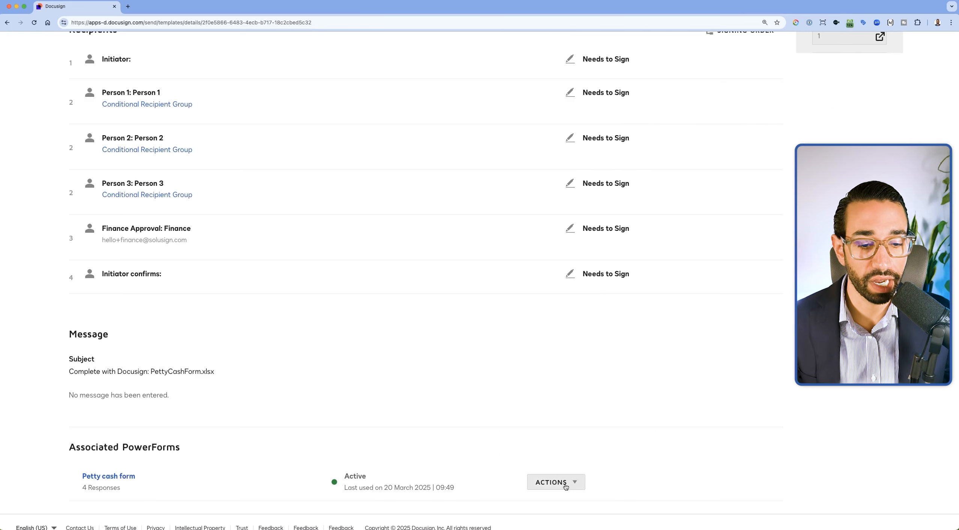
{"action": "left_click", "coordinate": [566, 487]}
{"action": "left_click", "coordinate": [552, 398]}
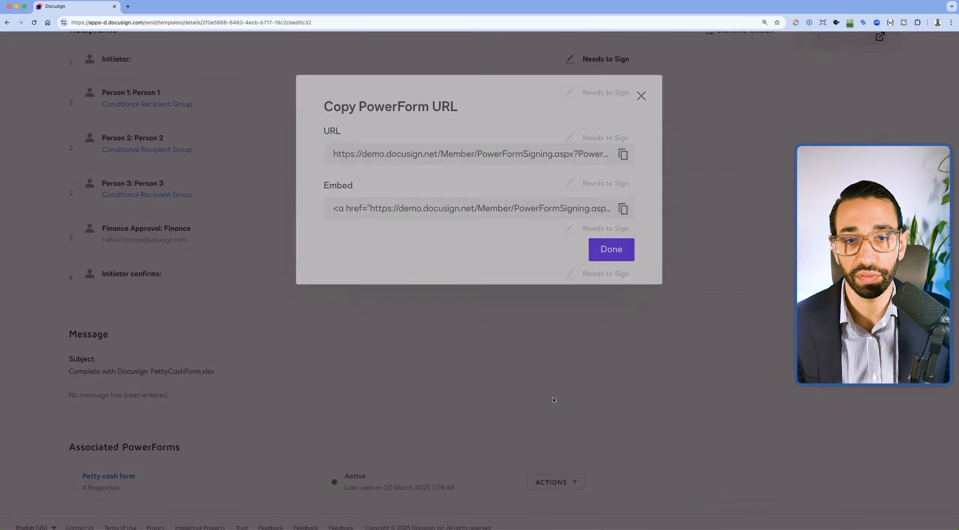
{"action": "left_click", "coordinate": [621, 154]}
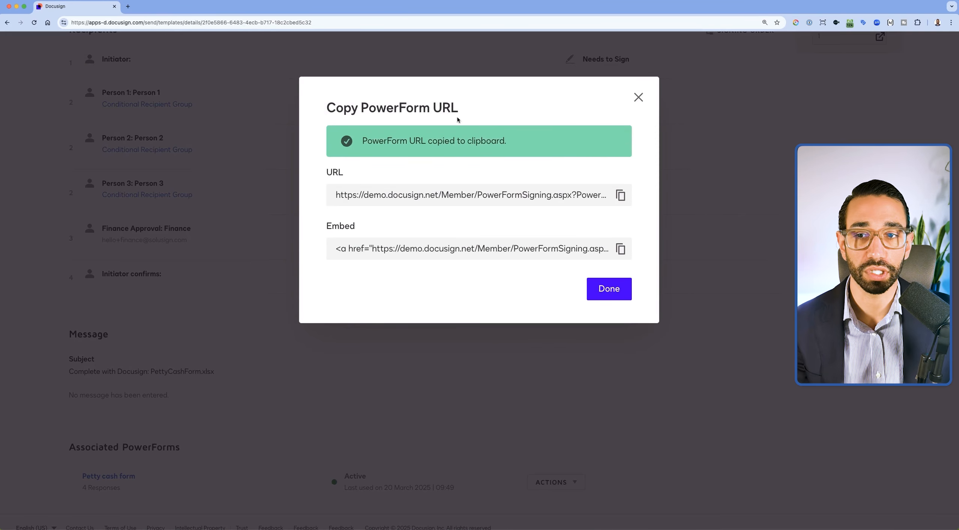
Open the copied PowerForm URL in a new browser tab and close the URL dialog on the template page.
{"action": "left_click", "coordinate": [127, 7]}
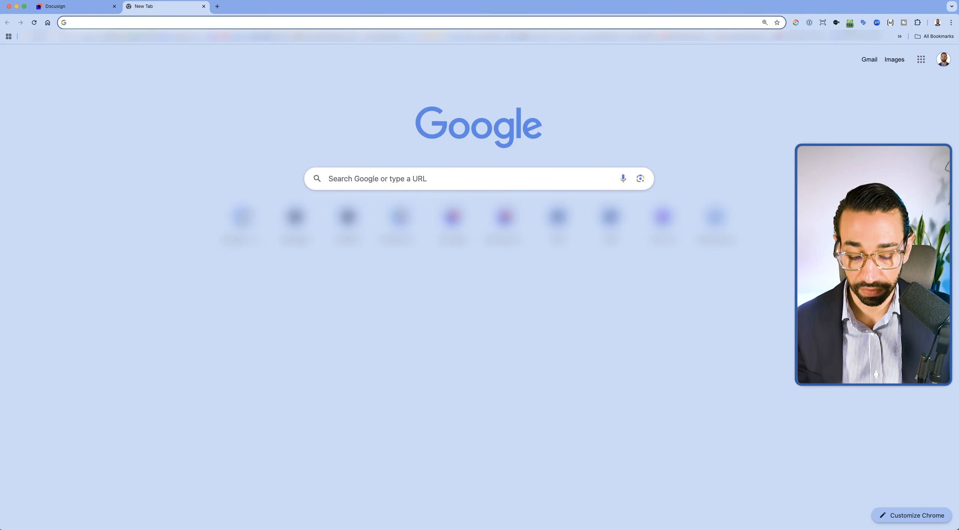
{"action": "key", "text": "super+v"}
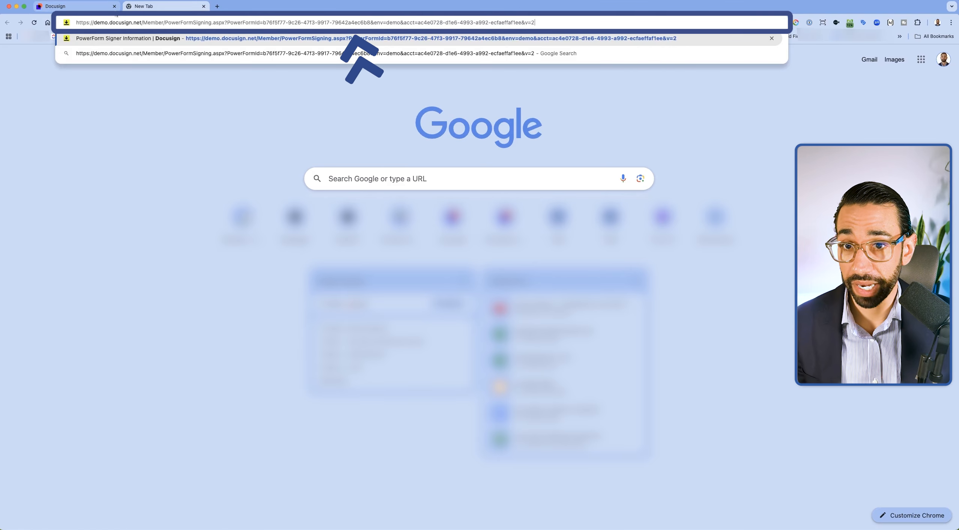
{"action": "key", "text": "Return"}
{"action": "left_click", "coordinate": [96, 7]}
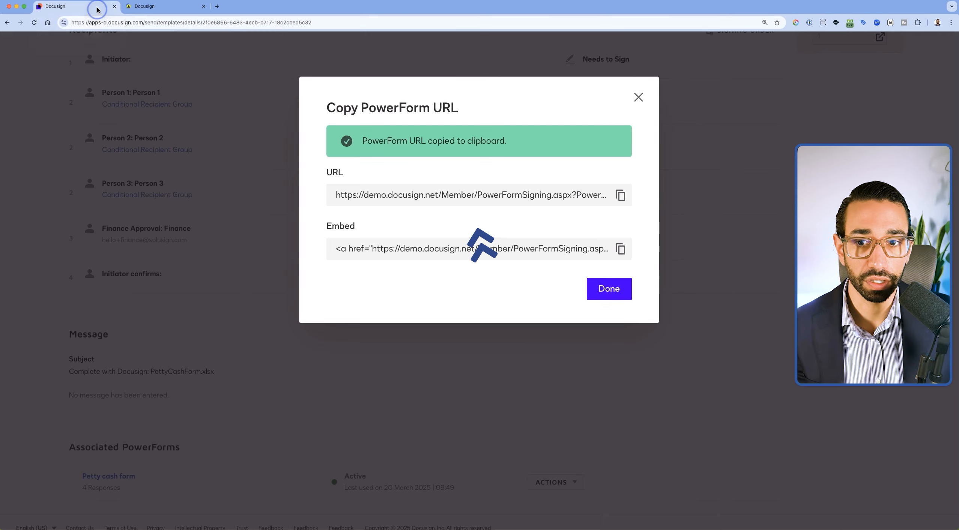
{"action": "left_click", "coordinate": [638, 97]}
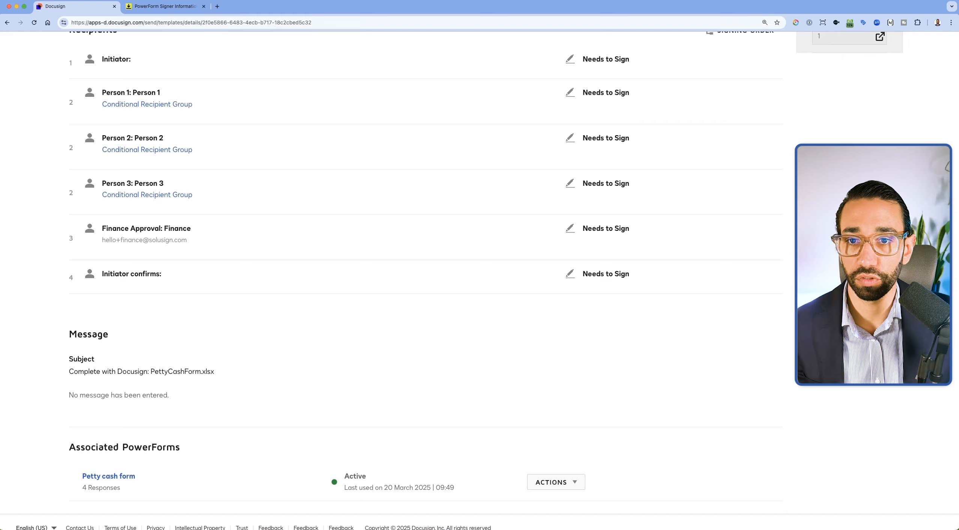
{"action": "left_click", "coordinate": [162, 8]}
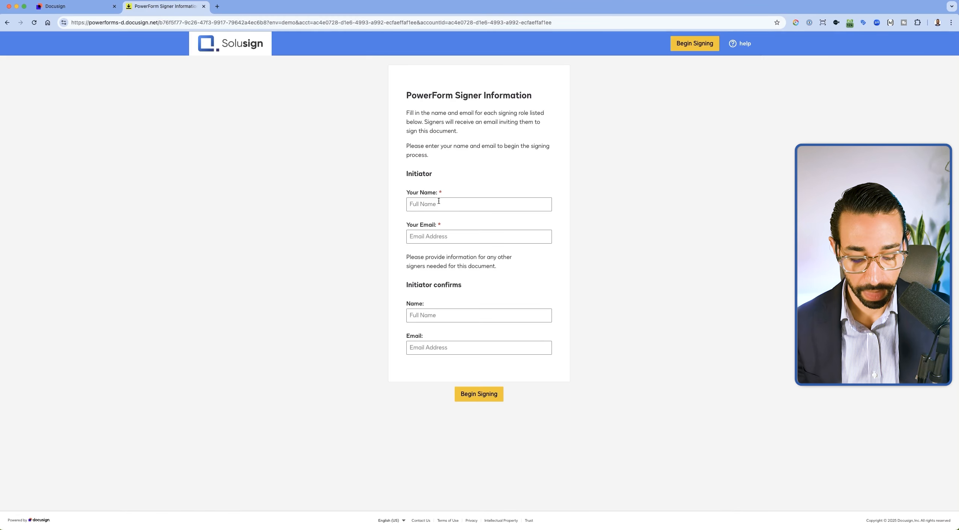
Enter the requestor's full name and email for both the Initiator and Initiator confirms roles, then begin signing.
{"action": "key", "text": "super+equal"}
{"action": "key", "text": "super+equal"}
{"action": "key", "text": "super+equal"}
{"action": "scroll", "coordinate": [527, 246], "scroll_direction": "down", "scroll_amount": 3}
{"action": "left_click", "coordinate": [446, 188]}
{"action": "left_click", "coordinate": [408, 218]}
{"action": "scroll", "coordinate": [413, 263], "scroll_direction": "down", "scroll_amount": 1}
{"action": "left_click", "coordinate": [431, 348]}
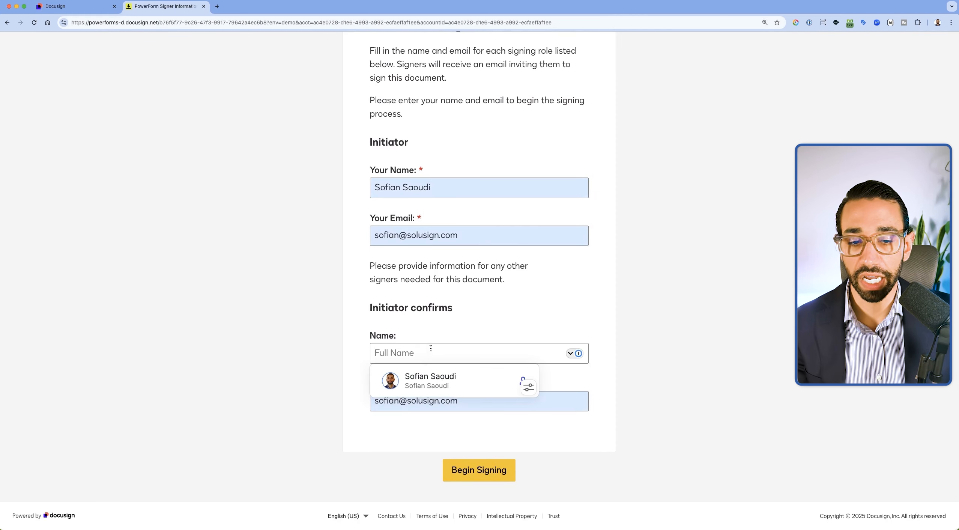
{"action": "left_click", "coordinate": [430, 383]}
{"action": "left_click_drag", "start_coordinate": [367, 309], "coordinate": [461, 310]}
{"action": "left_click", "coordinate": [462, 310]}
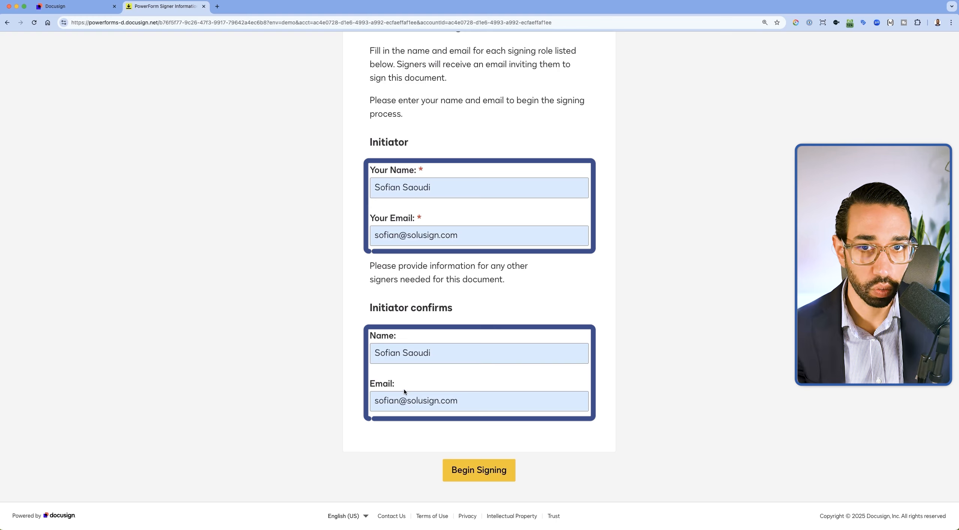
{"action": "left_click", "coordinate": [484, 470]}
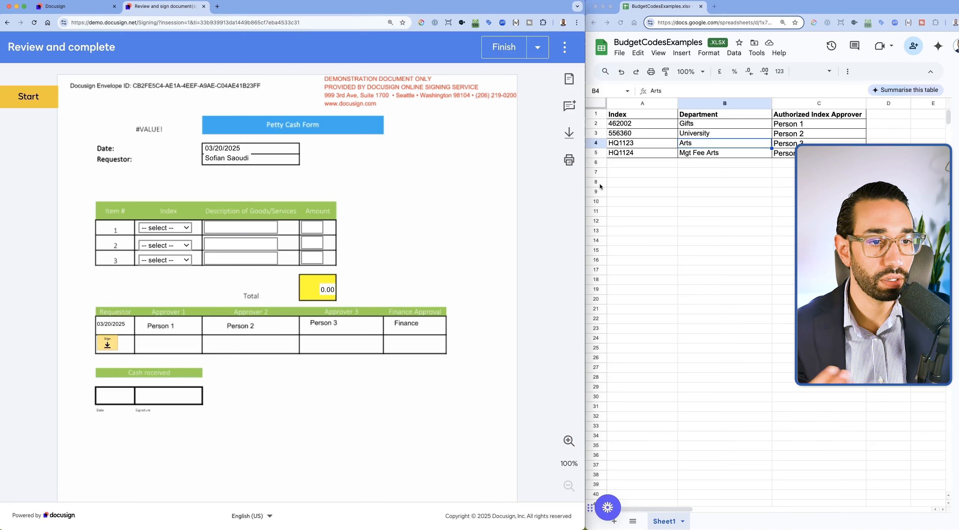
Fill in item 1 with index Gifts, description "gift for x purpose" and amount 100, and check the Gifts approver in the spreadsheet.
{"action": "left_click", "coordinate": [366, 196]}
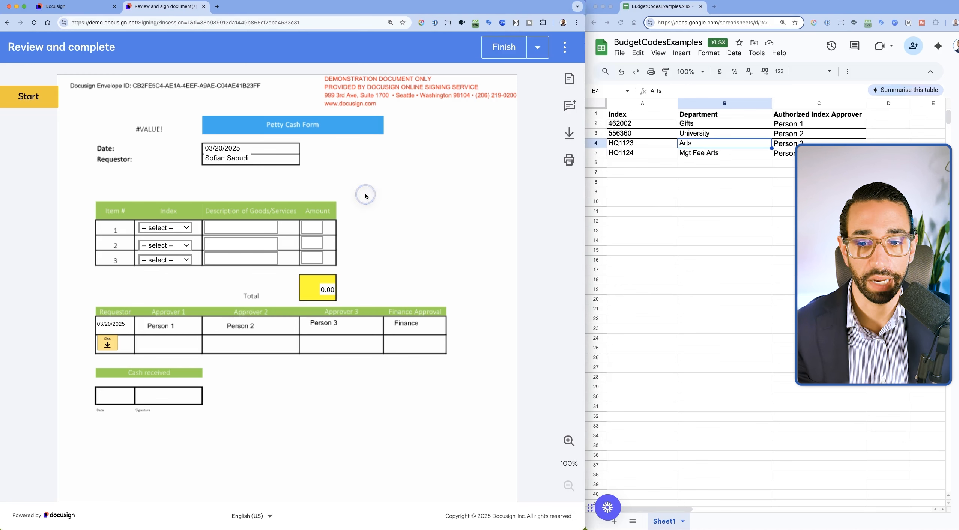
{"action": "left_click", "coordinate": [169, 228]}
{"action": "left_click", "coordinate": [166, 240]}
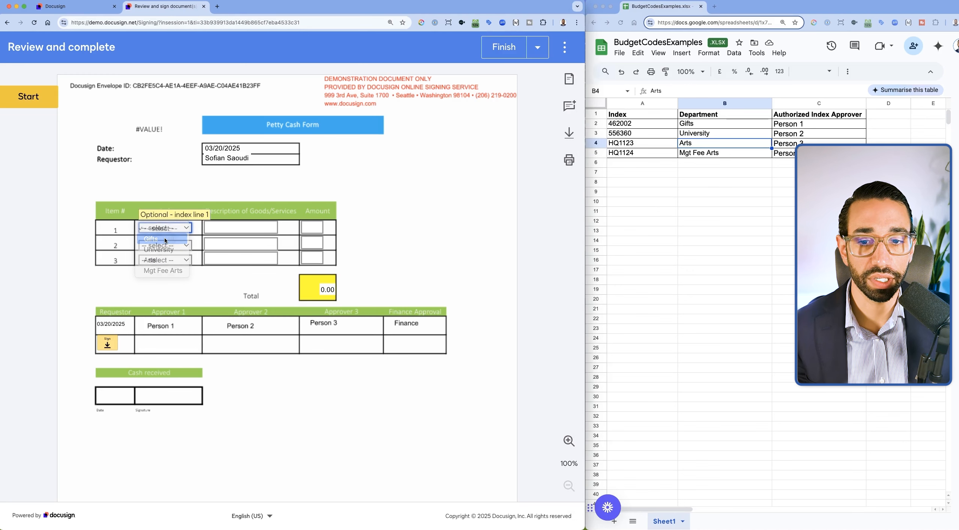
{"action": "left_click", "coordinate": [221, 231]}
{"action": "type", "text": "gift for x purpose"}
{"action": "key", "text": "Tab"}
{"action": "type", "text": "100"}
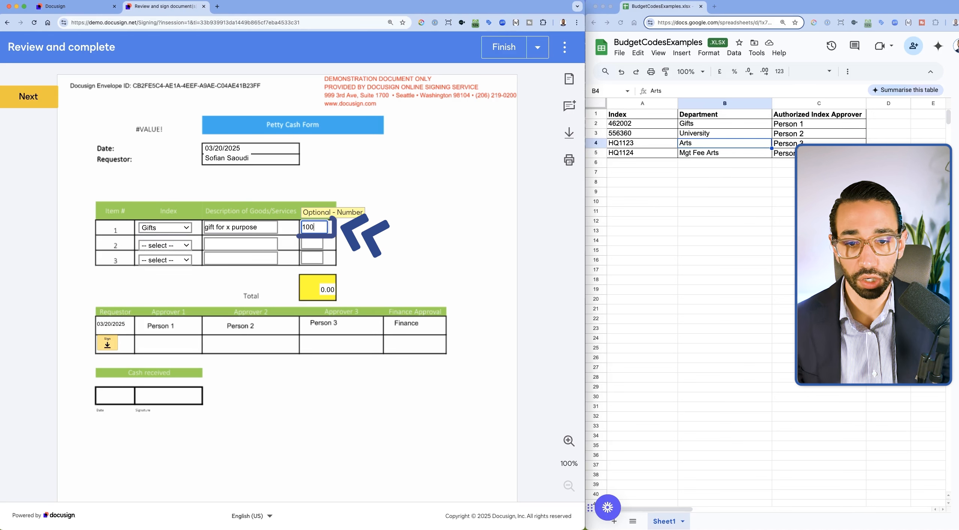
{"action": "left_click", "coordinate": [794, 126]}
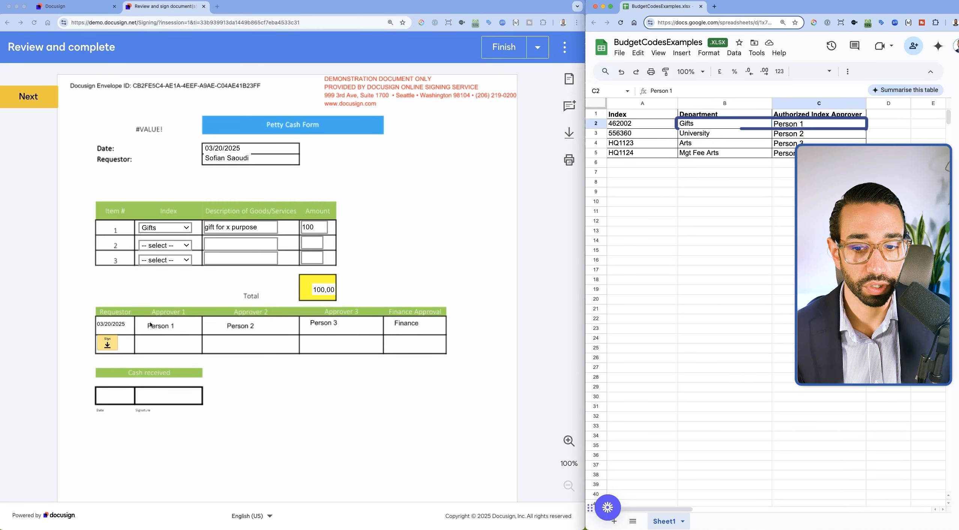
Fill in item 2 with index University, description "books" and amount 50.
{"action": "left_click", "coordinate": [166, 248]}
{"action": "left_click", "coordinate": [165, 245]}
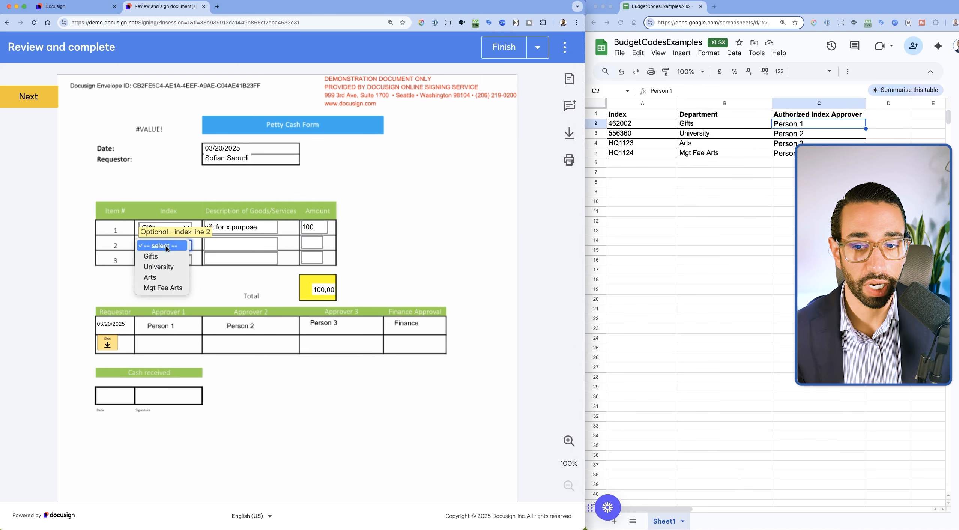
{"action": "left_click", "coordinate": [159, 267]}
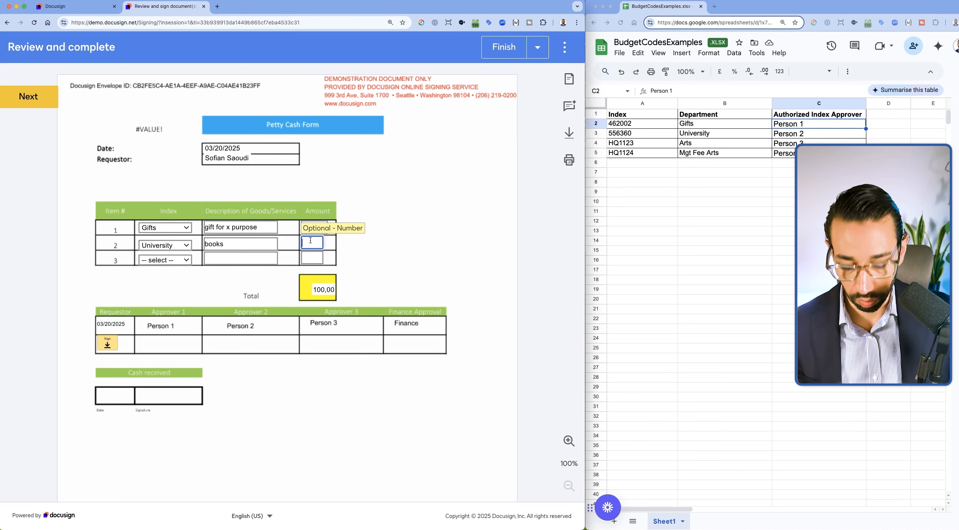
{"action": "type", "text": "50"}
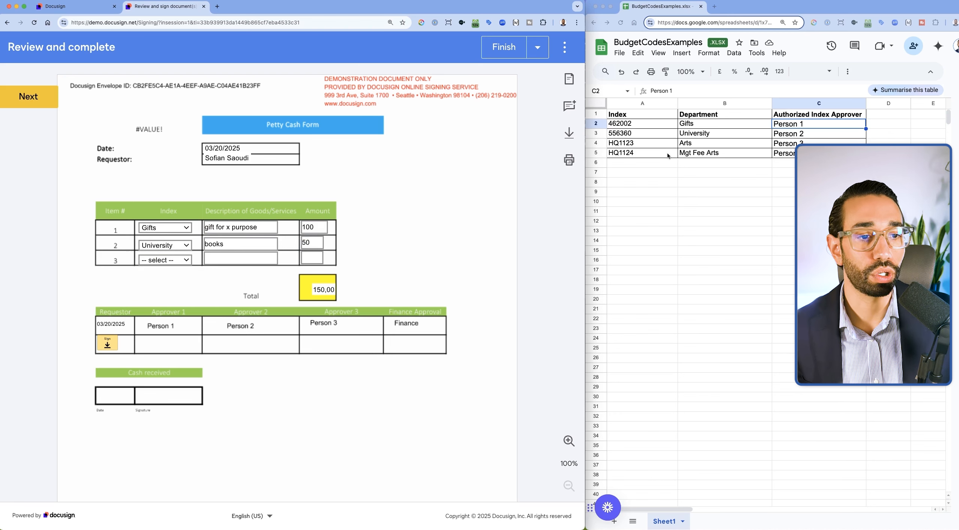
Fill in item 3 with index Mgt Fee Arts, description "fees" and amount 300.
{"action": "left_click", "coordinate": [702, 155]}
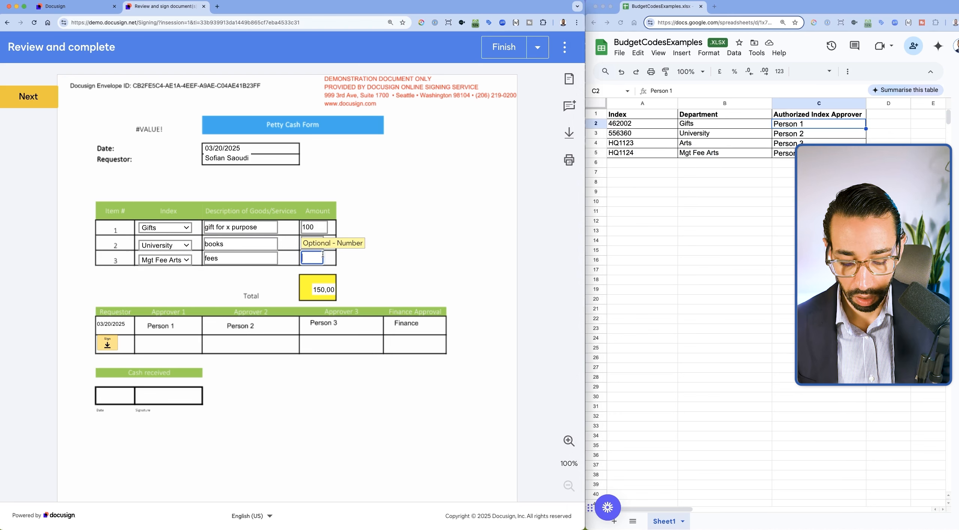
{"action": "type", "text": "300"}
{"action": "left_click", "coordinate": [428, 269]}
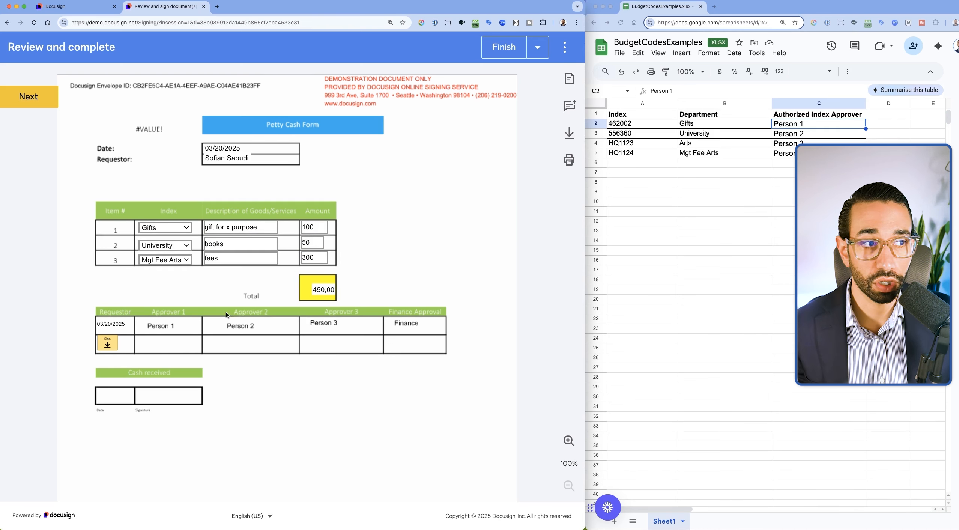
Sign the petty cash form as the requestor and finish the signing session.
{"action": "left_click", "coordinate": [109, 341]}
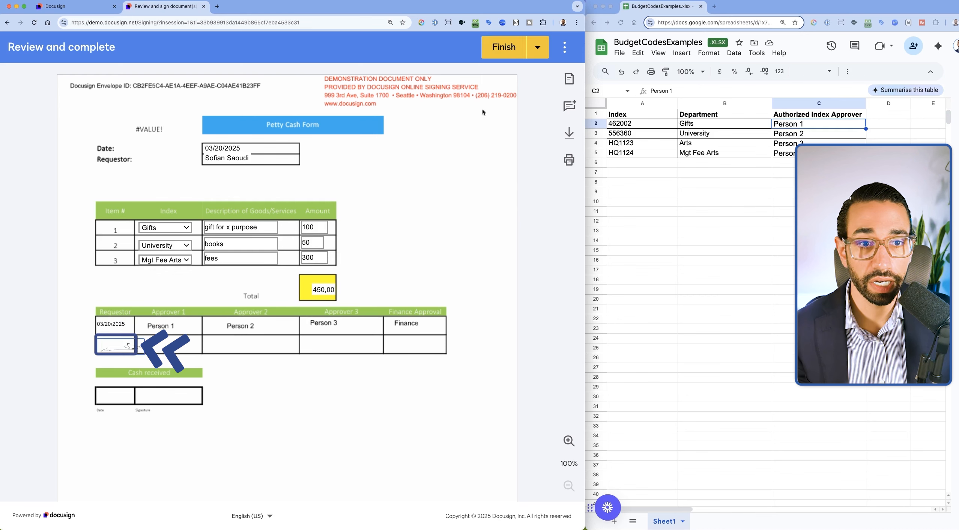
{"action": "left_click", "coordinate": [495, 55]}
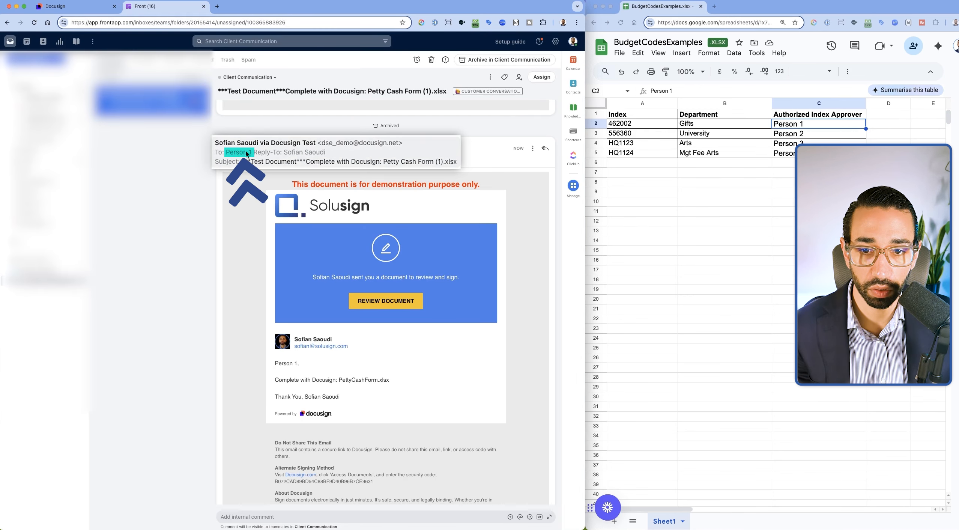
Open the signing request e-mailed to Person 1 and agree to use electronic records and signatures.
{"action": "scroll", "coordinate": [231, 153], "scroll_direction": "down", "scroll_amount": 10}
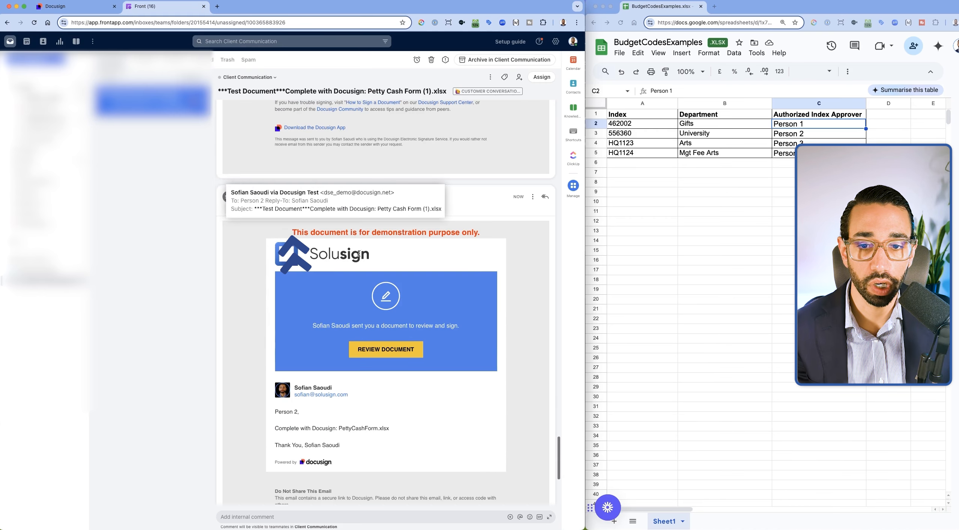
{"action": "scroll", "coordinate": [376, 210], "scroll_direction": "up", "scroll_amount": 10}
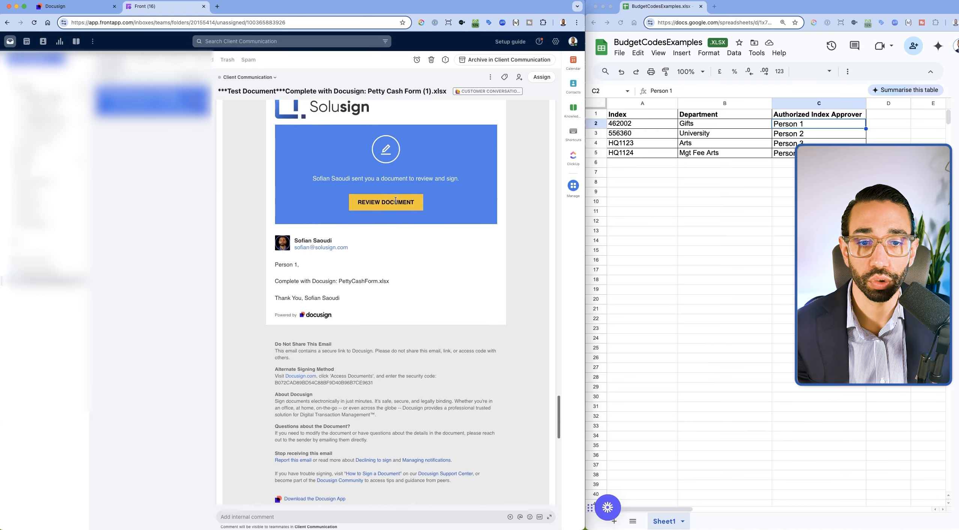
{"action": "left_click", "coordinate": [389, 230]}
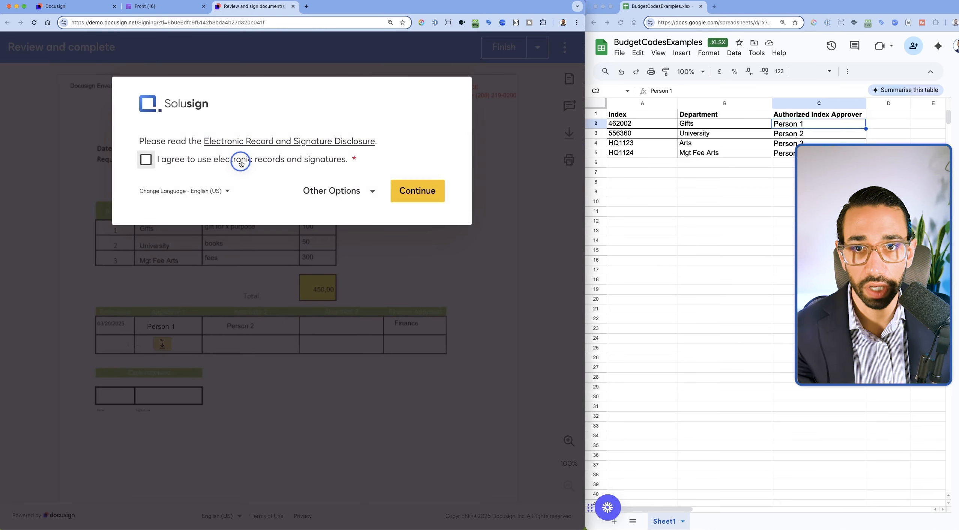
{"action": "left_click", "coordinate": [416, 187]}
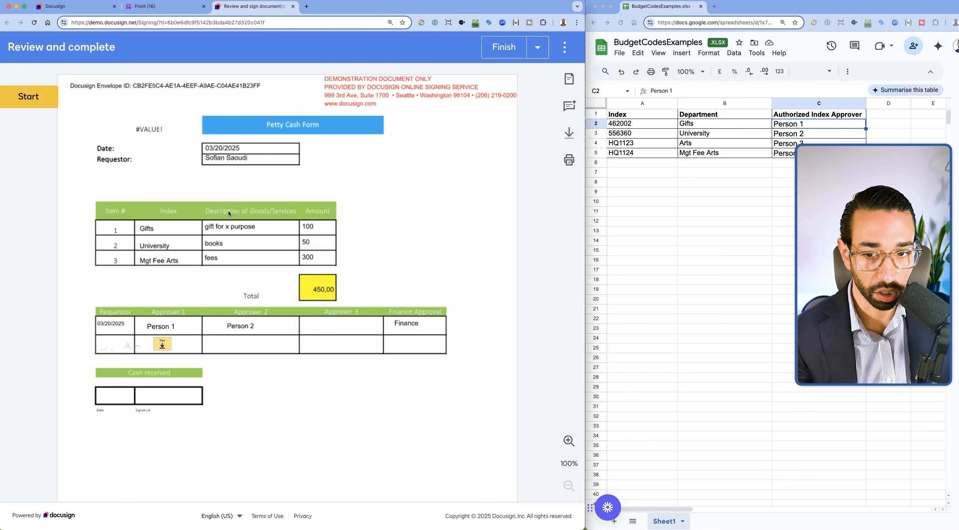
Sign the petty cash form as Approver 1 and finish Person 1's signing session.
{"action": "left_click", "coordinate": [162, 344]}
{"action": "left_click", "coordinate": [76, 411]}
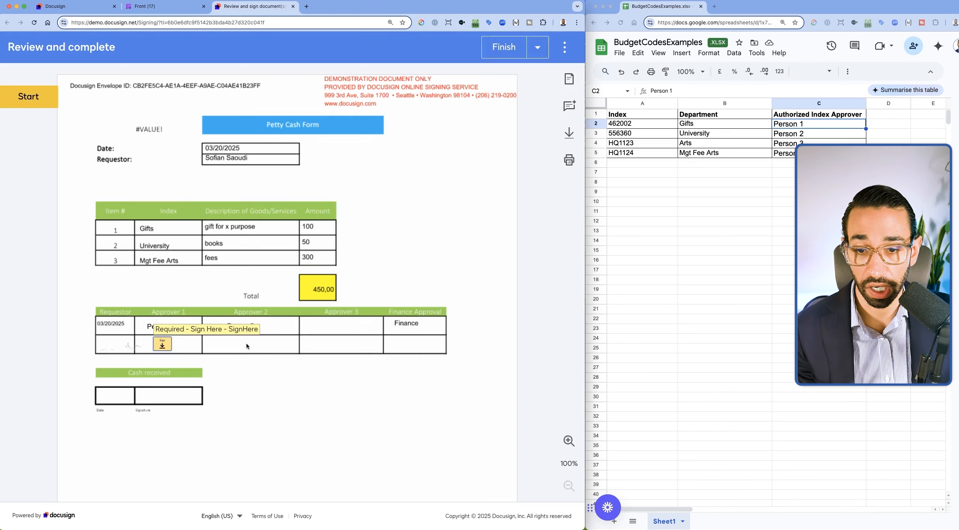
{"action": "left_click", "coordinate": [510, 52]}
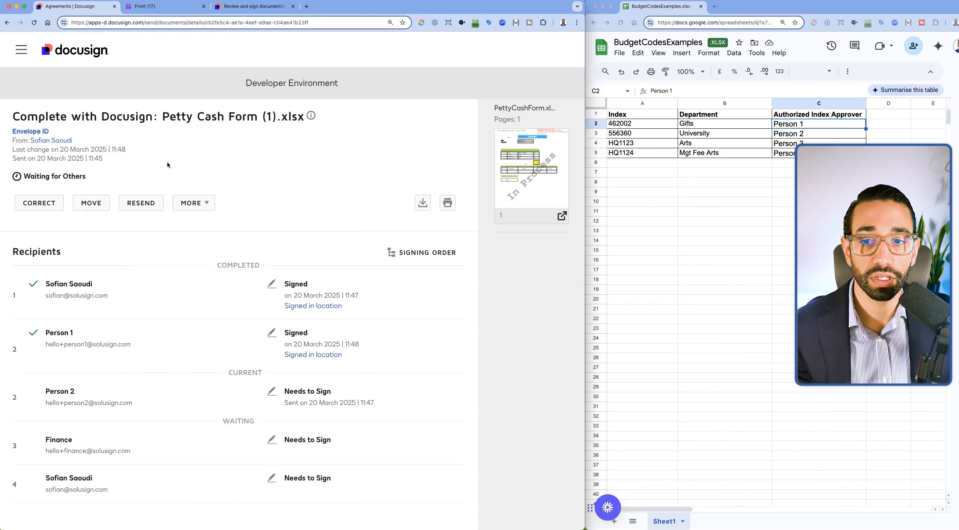
Review the requestor's and Person 1's signing status in the envelope's recipient list.
{"action": "scroll", "coordinate": [298, 184], "scroll_direction": "down", "scroll_amount": 1}
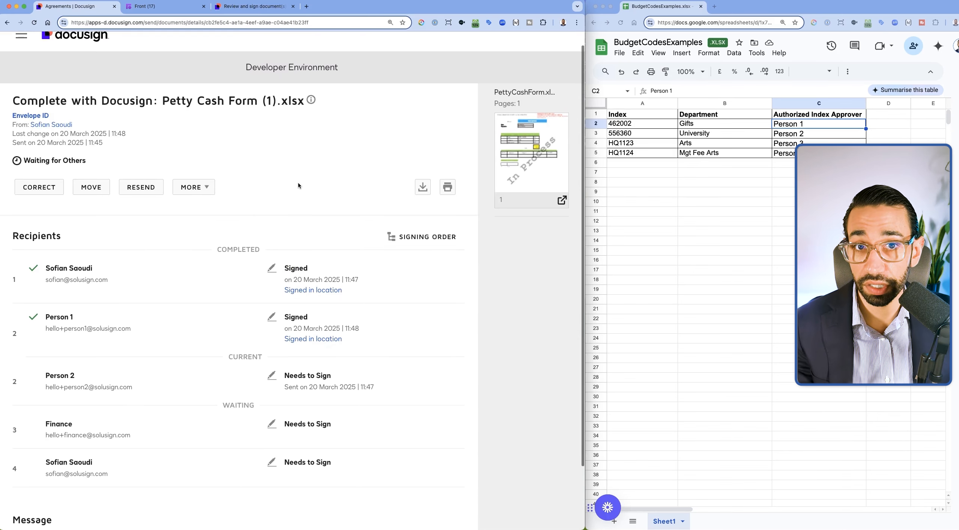
{"action": "scroll", "coordinate": [299, 184], "scroll_direction": "down", "scroll_amount": 1}
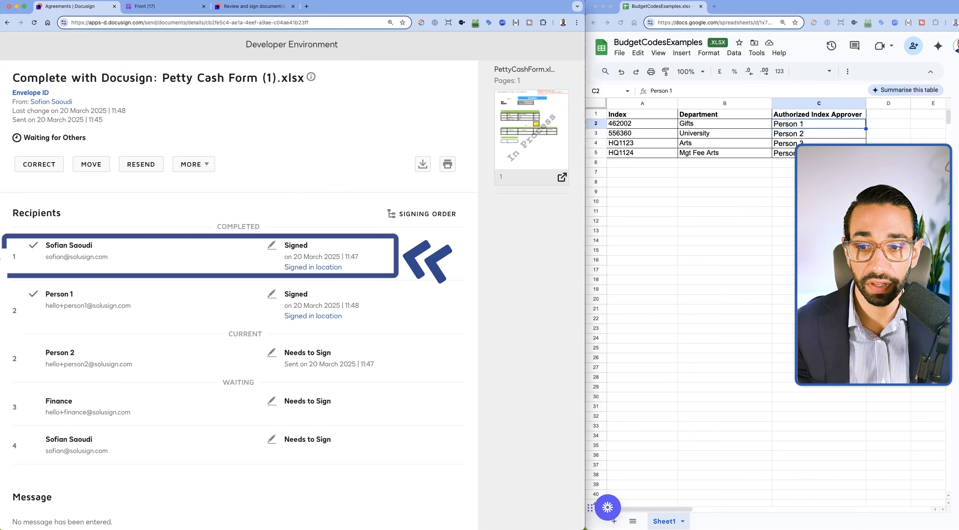
{"action": "left_click_drag", "start_coordinate": [46, 244], "coordinate": [117, 259]}
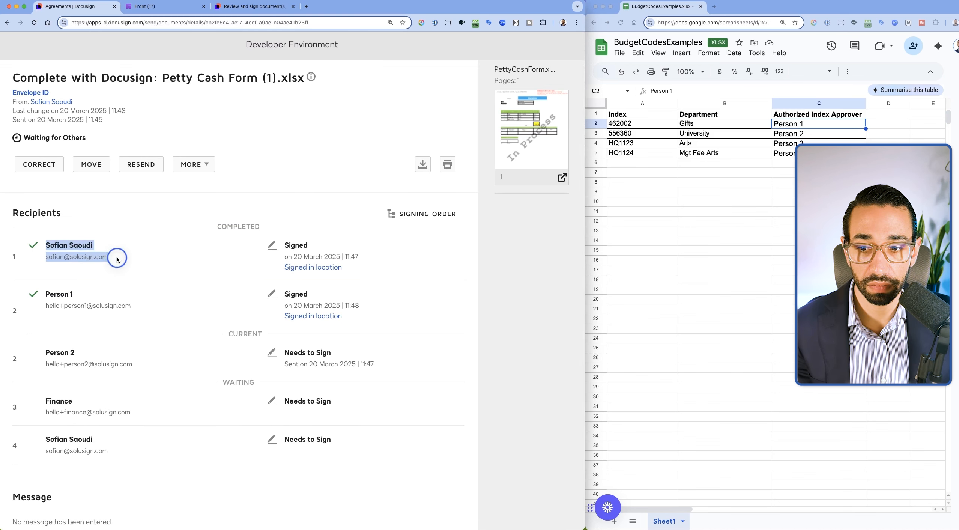
{"action": "left_click", "coordinate": [117, 260]}
{"action": "scroll", "coordinate": [118, 259], "scroll_direction": "down", "scroll_amount": 2}
{"action": "left_click_drag", "start_coordinate": [46, 242], "coordinate": [151, 265]}
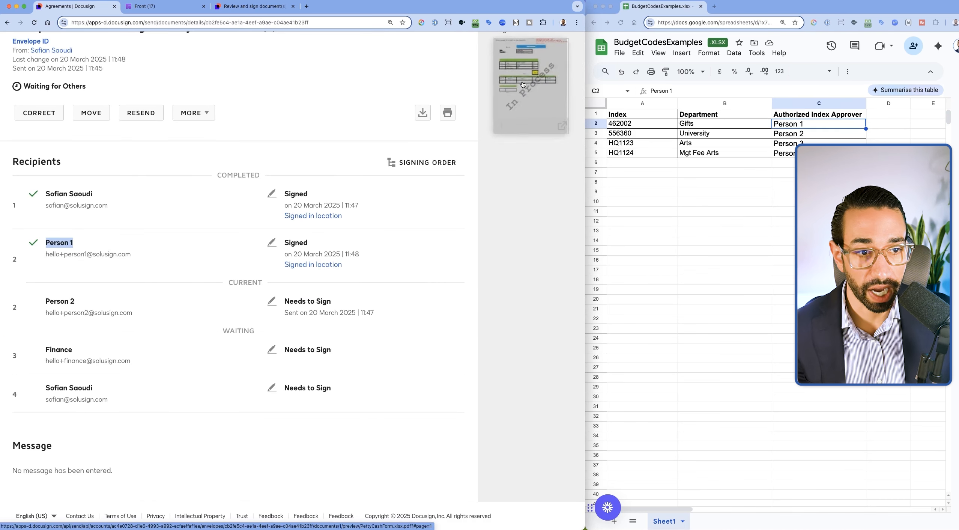
Compare the Gifts, University and Mgt Fee Arts rows in the budget spreadsheet with the envelope's approvers.
{"action": "left_click", "coordinate": [715, 125]}
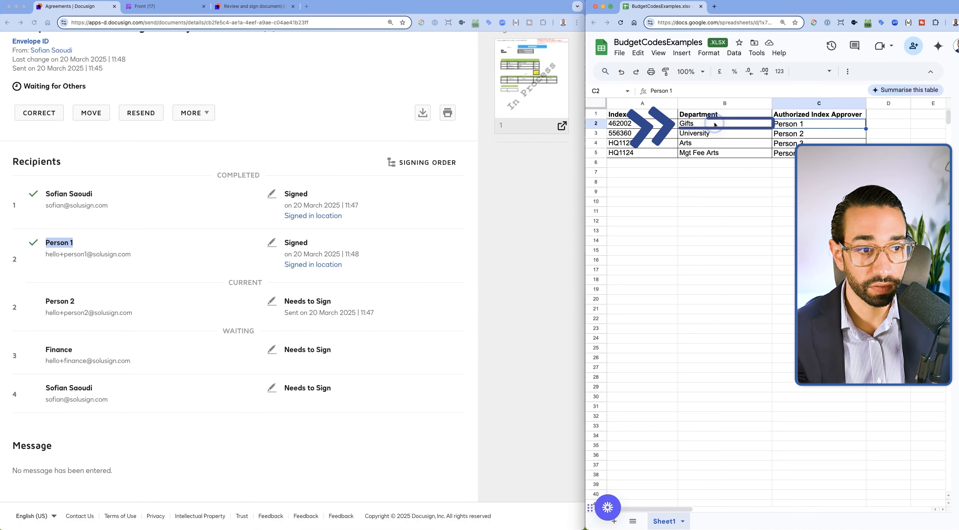
{"action": "left_click", "coordinate": [705, 134]}
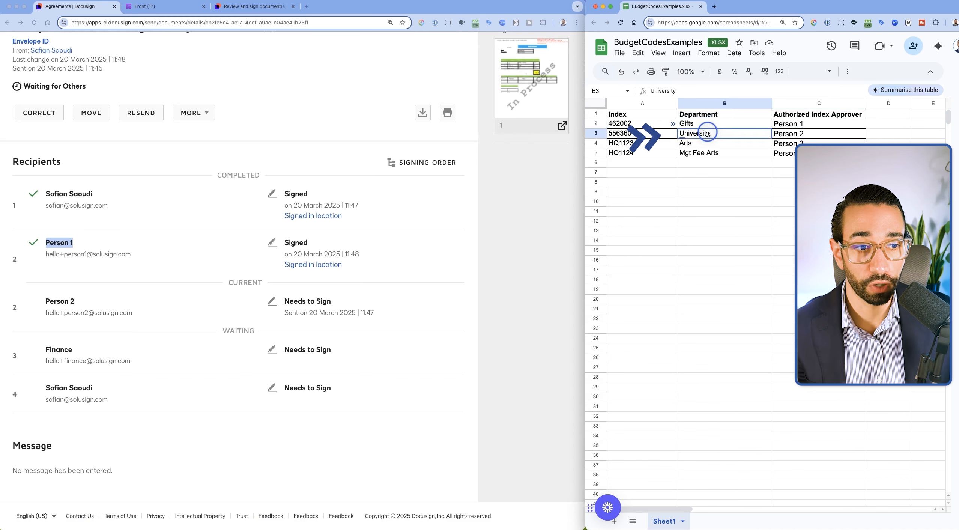
{"action": "left_click", "coordinate": [700, 153]}
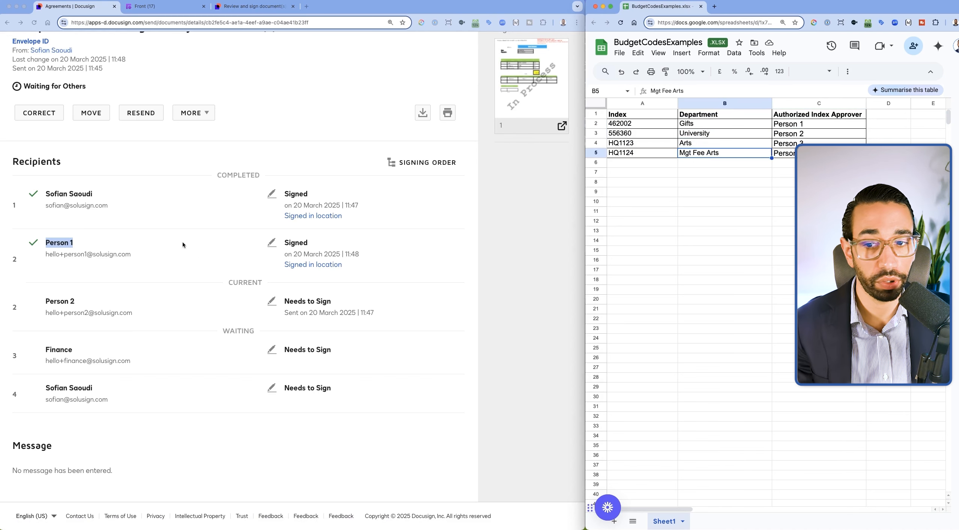
{"action": "left_click", "coordinate": [203, 252]}
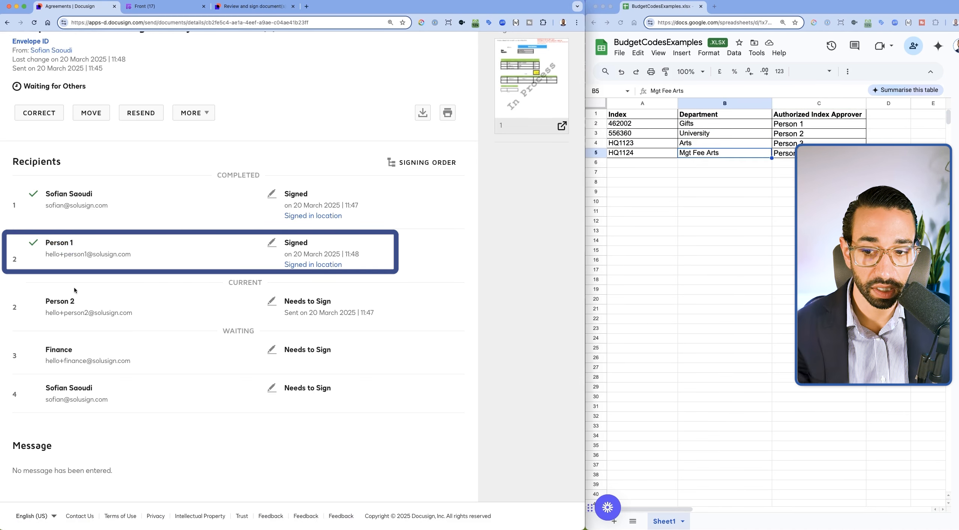
{"action": "left_click_drag", "start_coordinate": [46, 244], "coordinate": [138, 252]}
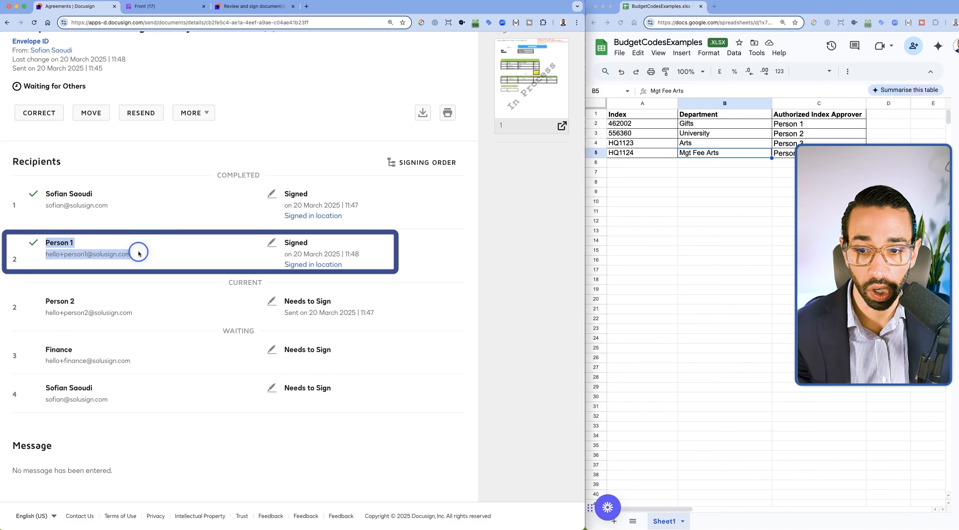
{"action": "left_click", "coordinate": [139, 252]}
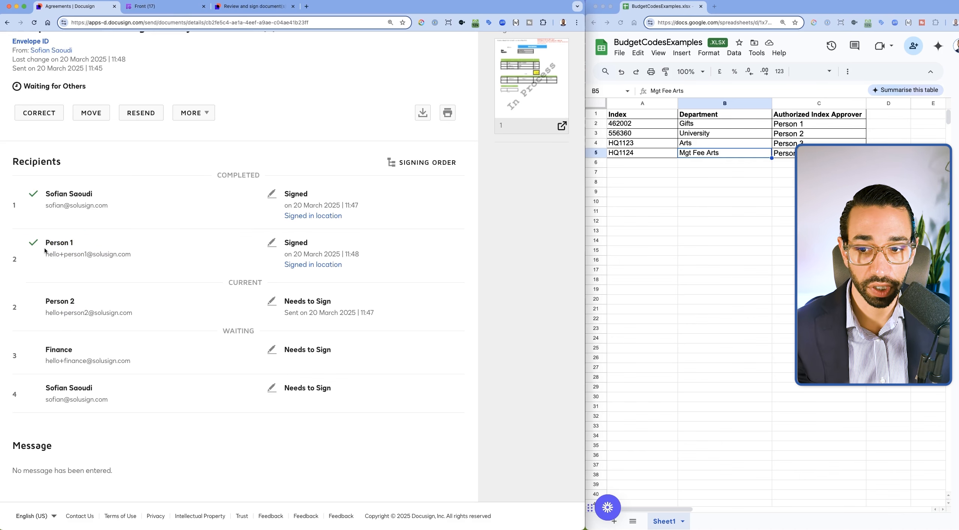
Open Person 2's signing request from the inbox, sign the form as Approver 2 and finish.
{"action": "left_click", "coordinate": [162, 6]}
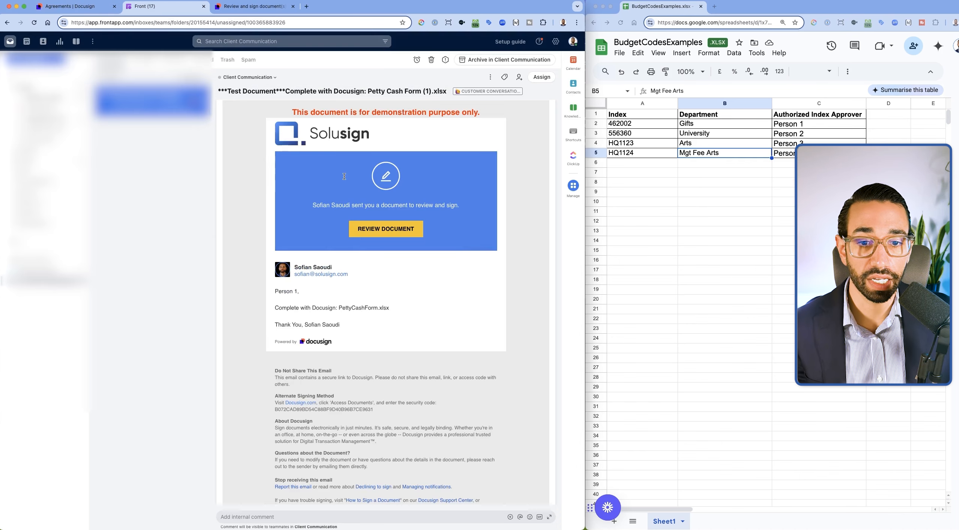
{"action": "scroll", "coordinate": [404, 218], "scroll_direction": "down", "scroll_amount": 10}
{"action": "left_click", "coordinate": [379, 366]}
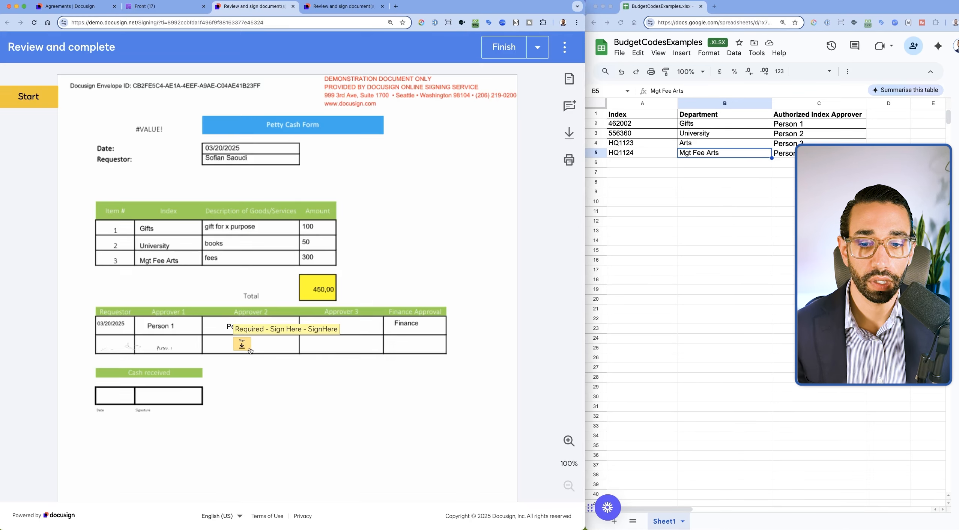
{"action": "left_click", "coordinate": [246, 348]}
{"action": "left_click", "coordinate": [94, 408]}
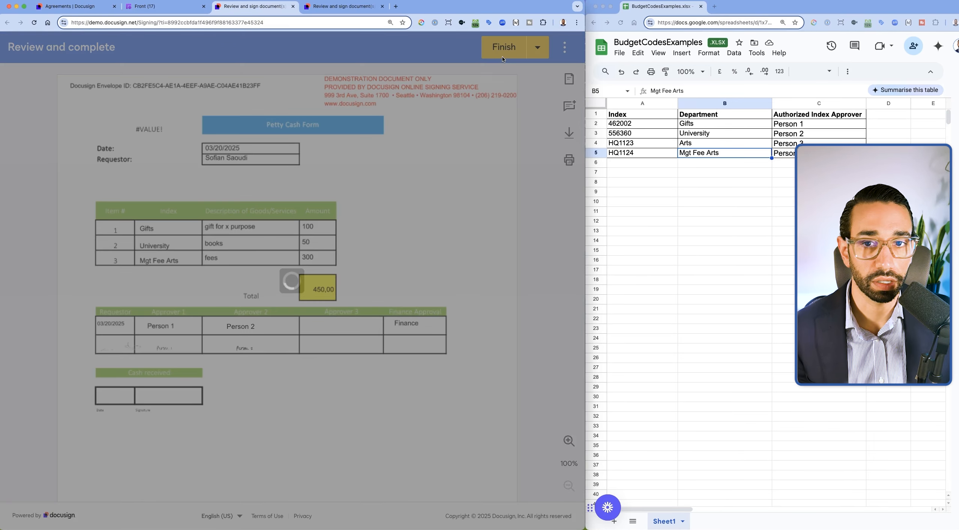
Check Finance's status in the envelope, open its e-mailed signing request and agree to use electronic records and signatures.
{"action": "left_click", "coordinate": [77, 6]}
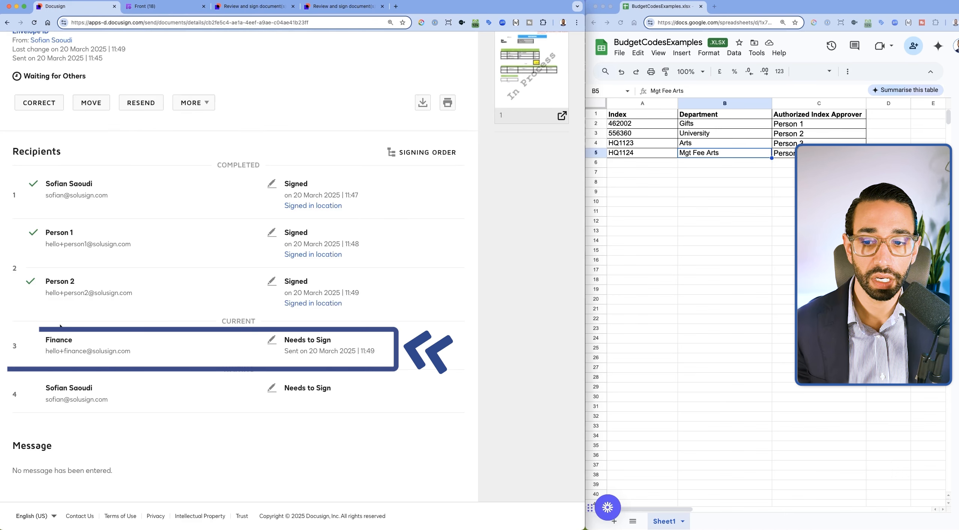
{"action": "left_click_drag", "start_coordinate": [44, 337], "coordinate": [135, 352]}
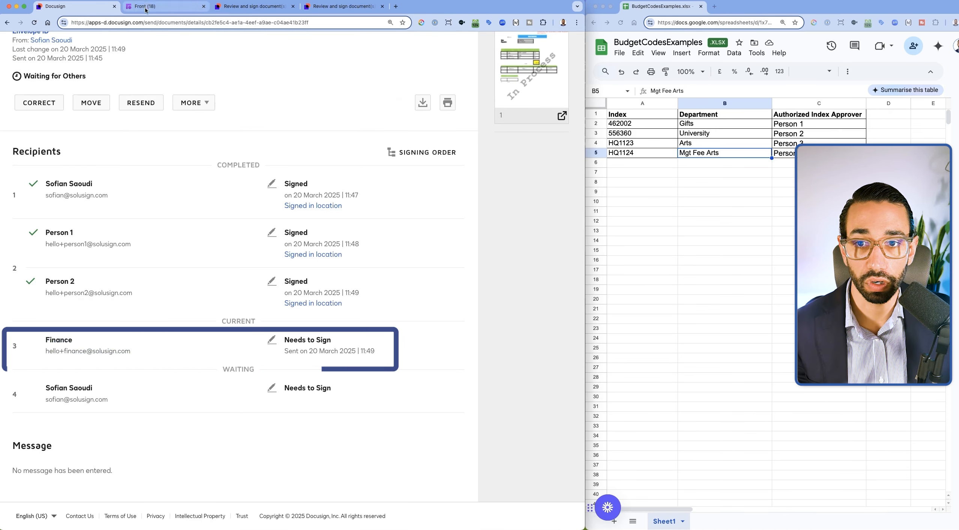
{"action": "left_click", "coordinate": [146, 6]}
{"action": "scroll", "coordinate": [328, 203], "scroll_direction": "down", "scroll_amount": 2}
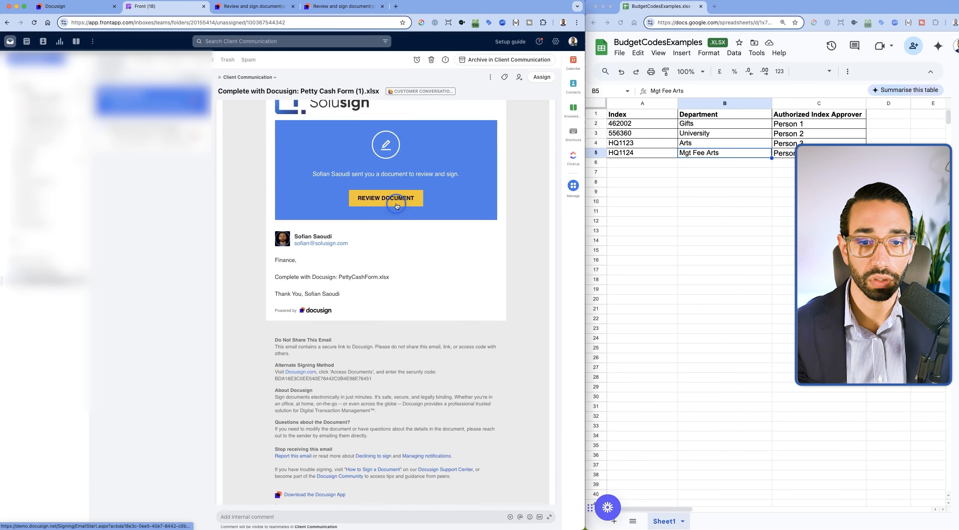
{"action": "left_click", "coordinate": [386, 210]}
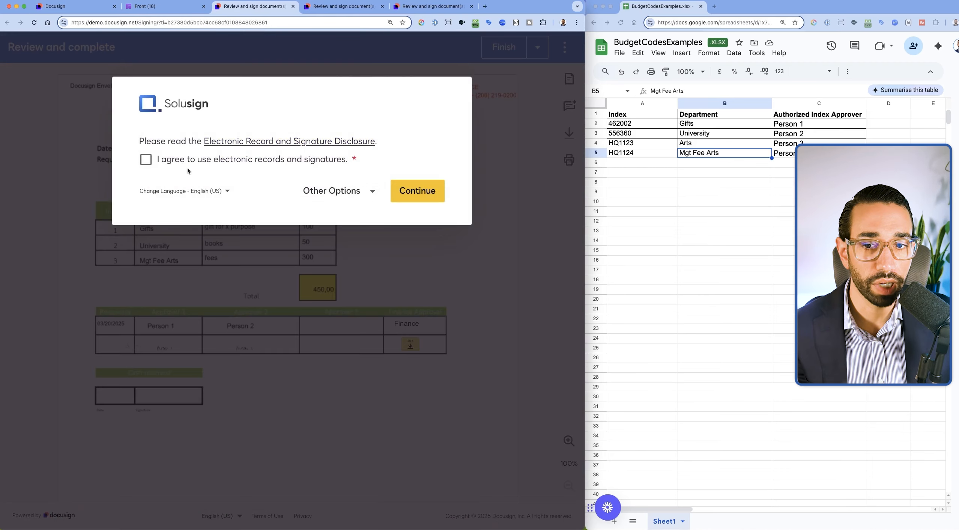
{"action": "left_click", "coordinate": [400, 192]}
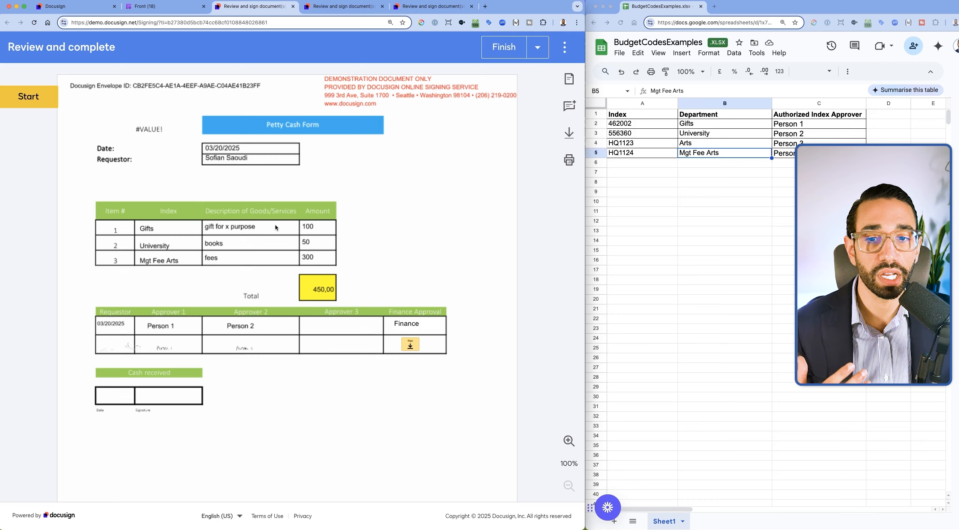
Adopt the first signature style for Finance, sign the Finance Approval field and finish the session.
{"action": "scroll", "coordinate": [276, 227], "scroll_direction": "down", "scroll_amount": 2}
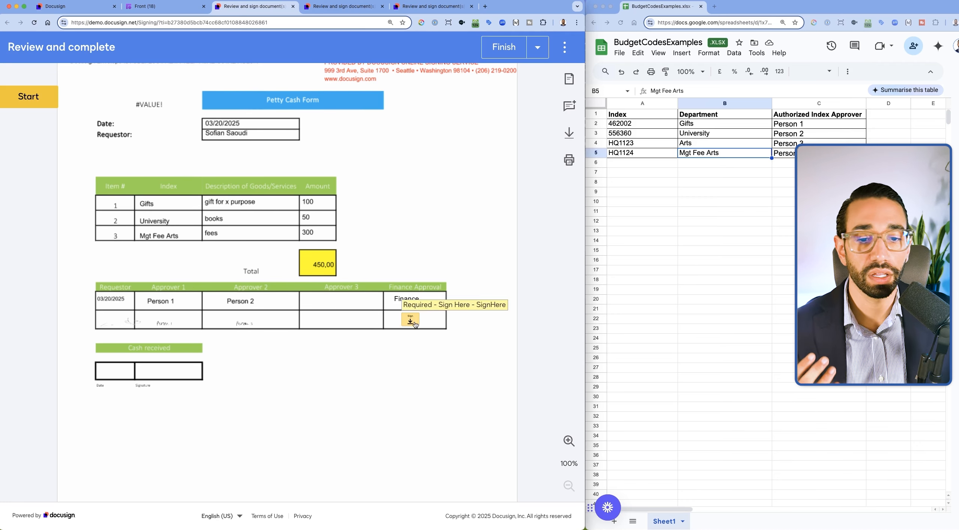
{"action": "left_click", "coordinate": [410, 320]}
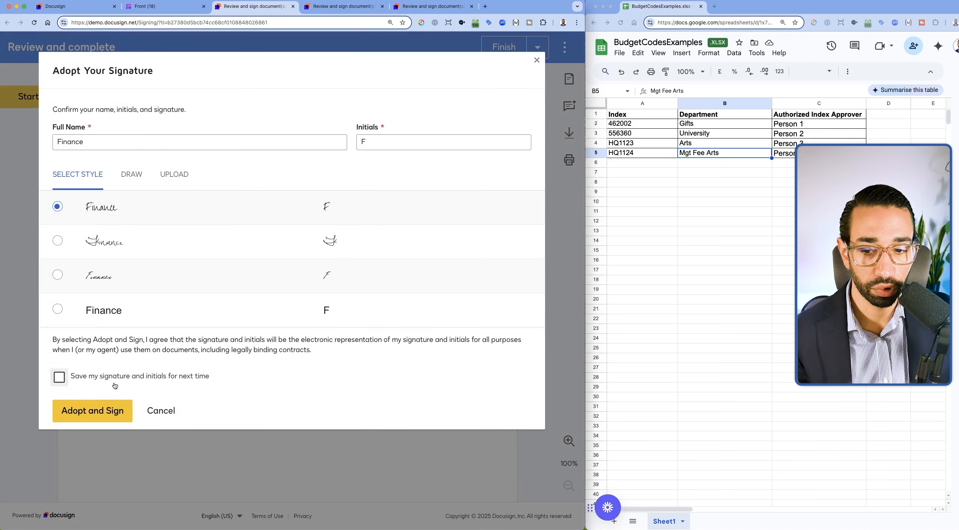
{"action": "left_click", "coordinate": [97, 410]}
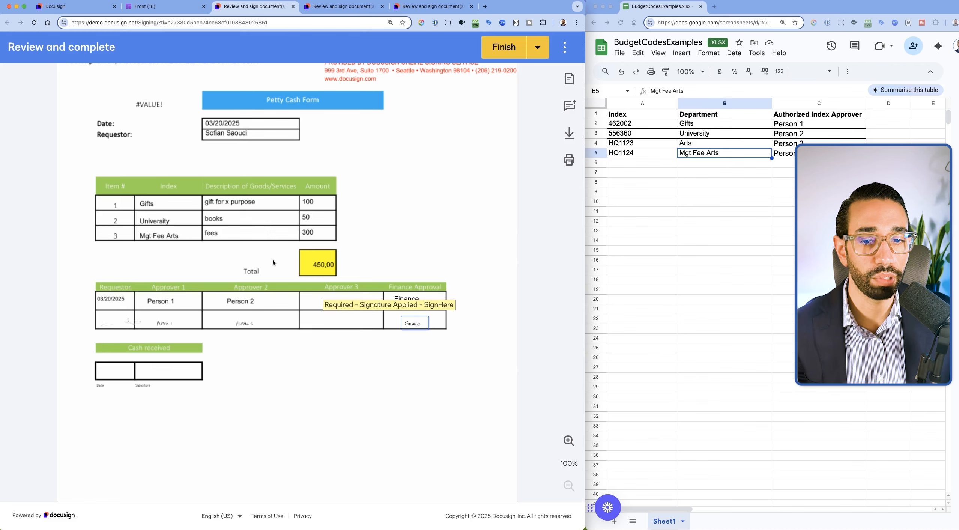
{"action": "left_click", "coordinate": [506, 51]}
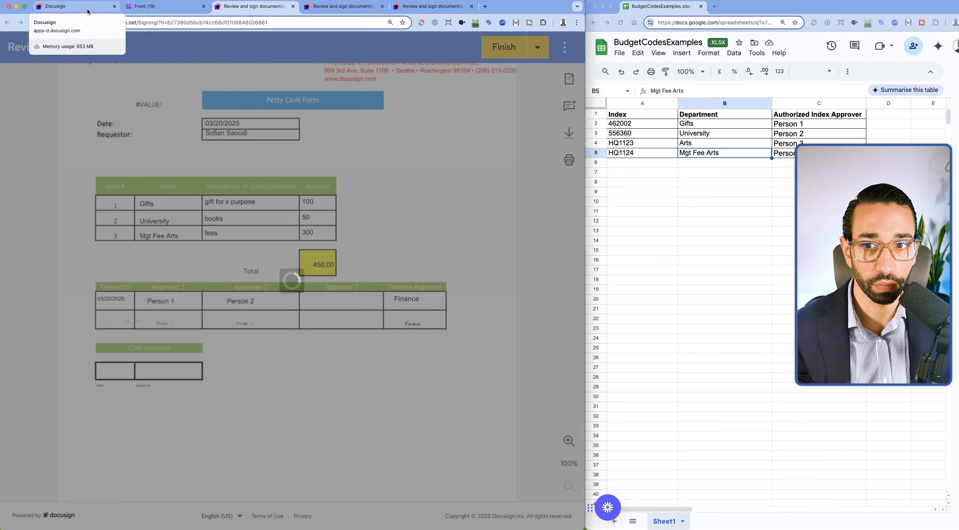
Open the requestor's final signing request, sign the Cash received field and finish the petty cash form.
{"action": "left_click", "coordinate": [151, 6]}
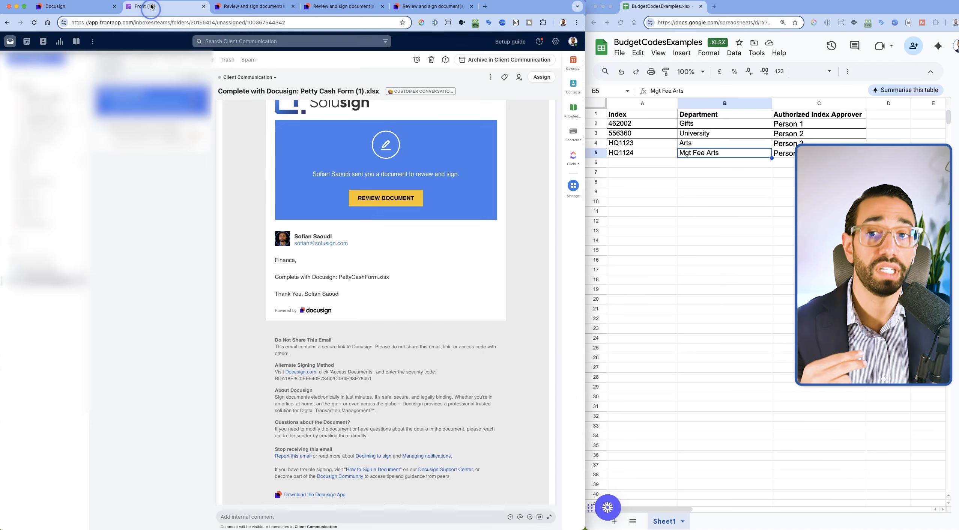
{"action": "left_click", "coordinate": [92, 11]}
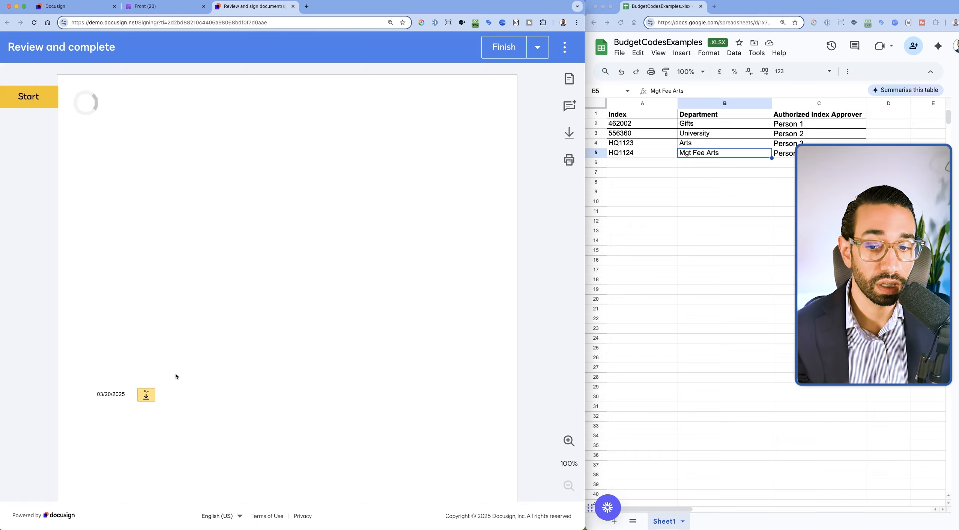
{"action": "left_click", "coordinate": [146, 394]}
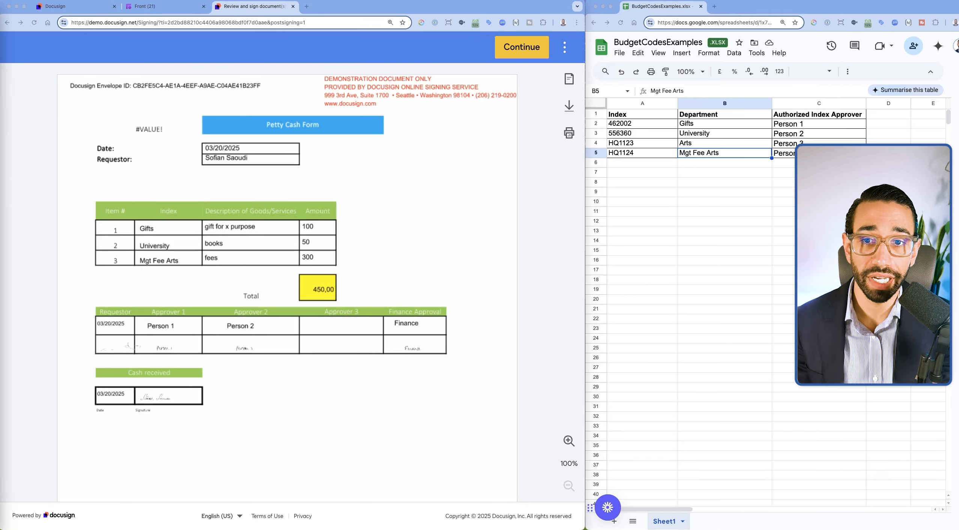